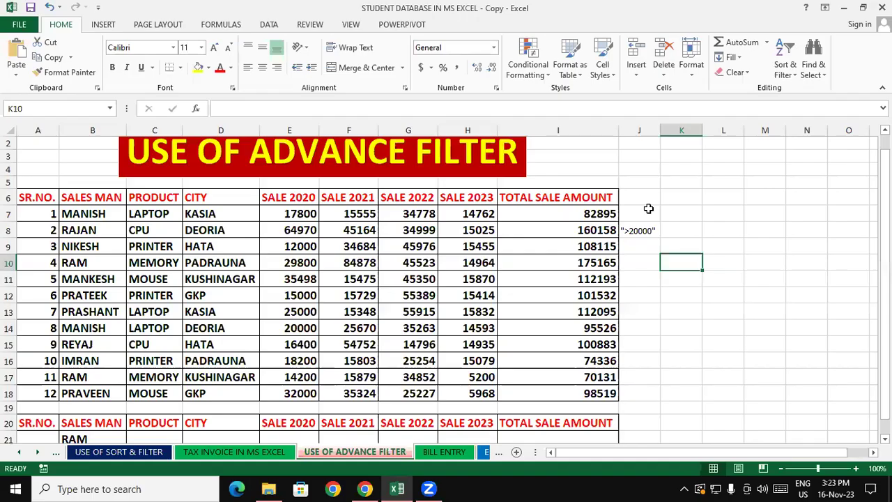
# - Clear the stray >20000 criterion text from cells J7:J13
pyautogui.moveTo(648, 209); pyautogui.dragTo(655, 310)
pyautogui.press('Delete')
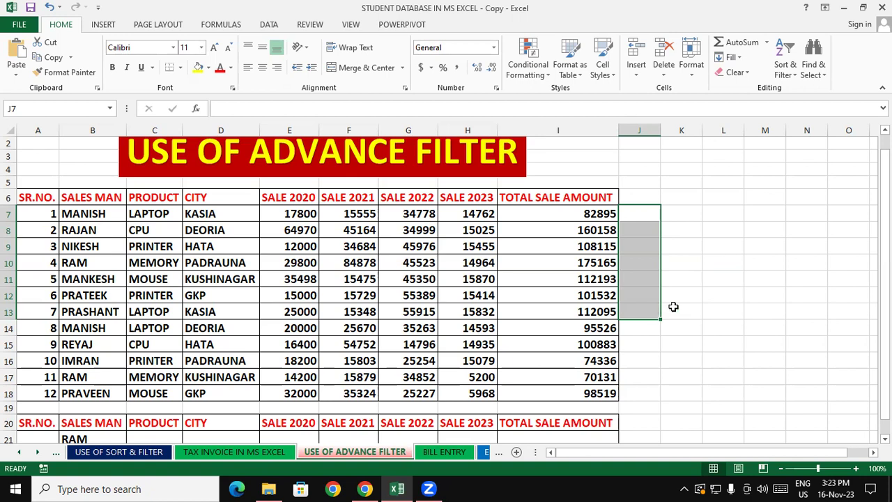
pyautogui.click(672, 307)
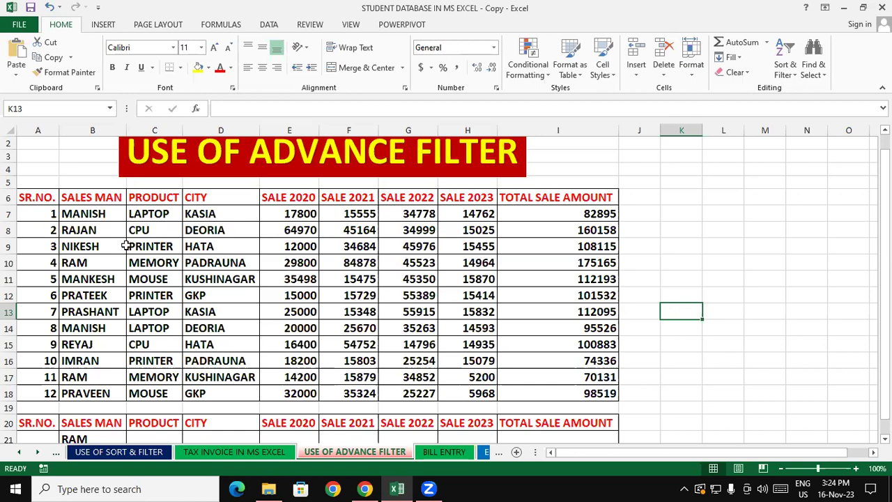
# - Review the two MANISH salesman entries in rows 7 and 14
pyautogui.click(104, 219)
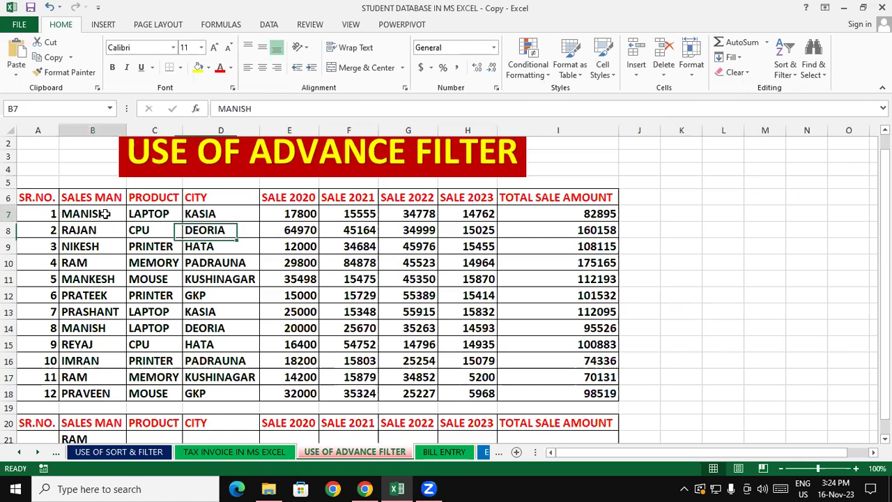
pyautogui.click(103, 329)
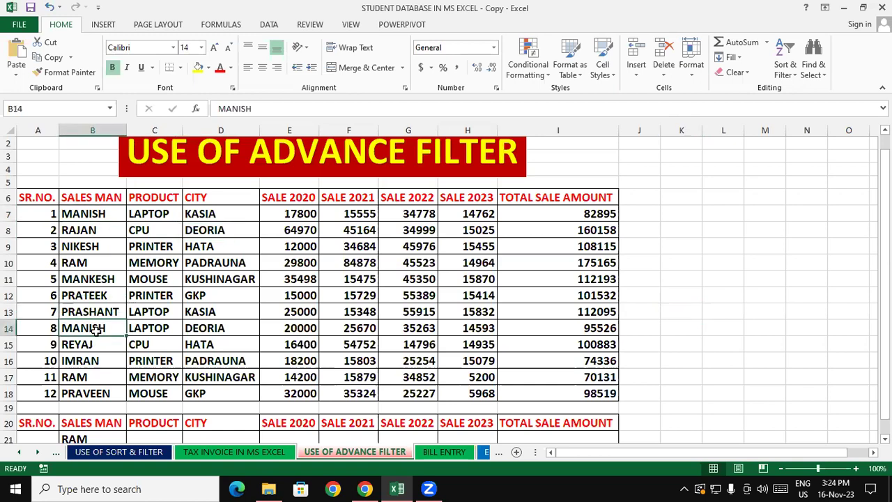
pyautogui.click(103, 219)
pyautogui.moveTo(102, 219); pyautogui.dragTo(91, 311)
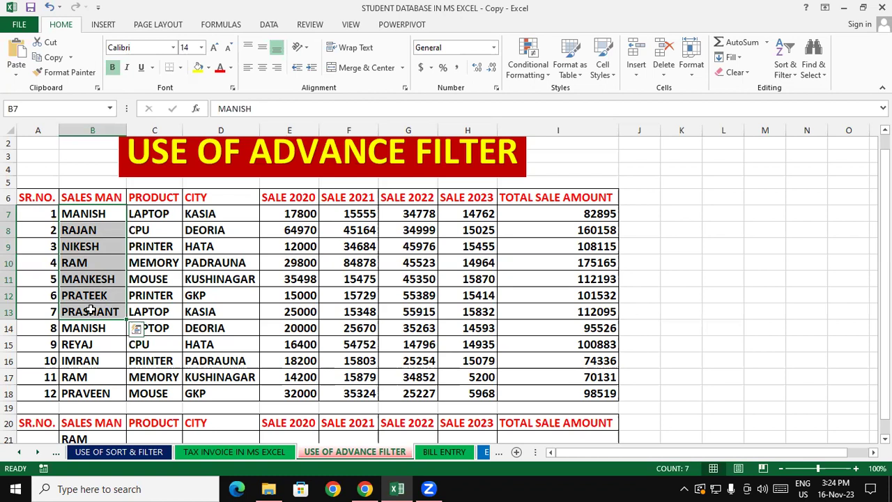
pyautogui.click(82, 230)
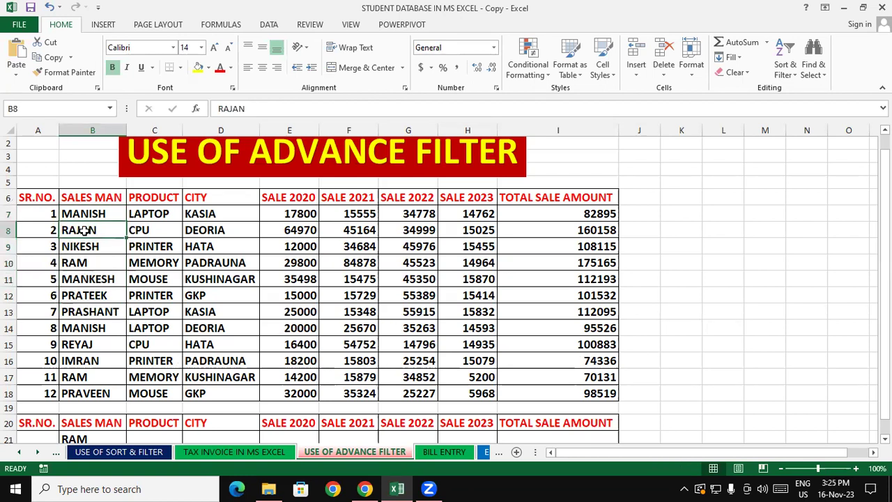
pyautogui.click(158, 219)
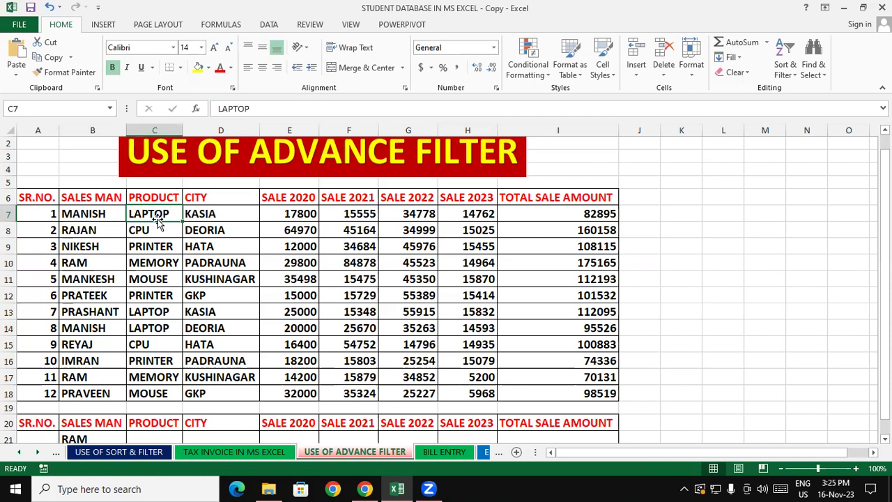
pyautogui.click(221, 218)
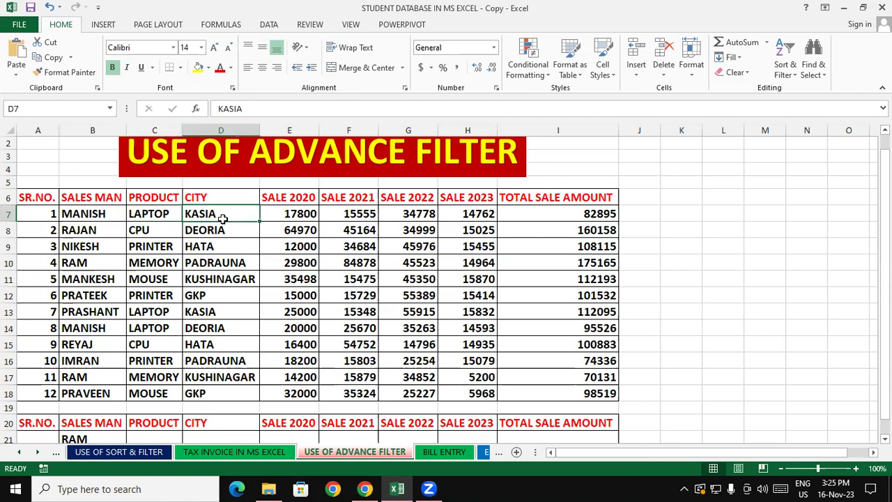
pyautogui.click(289, 220)
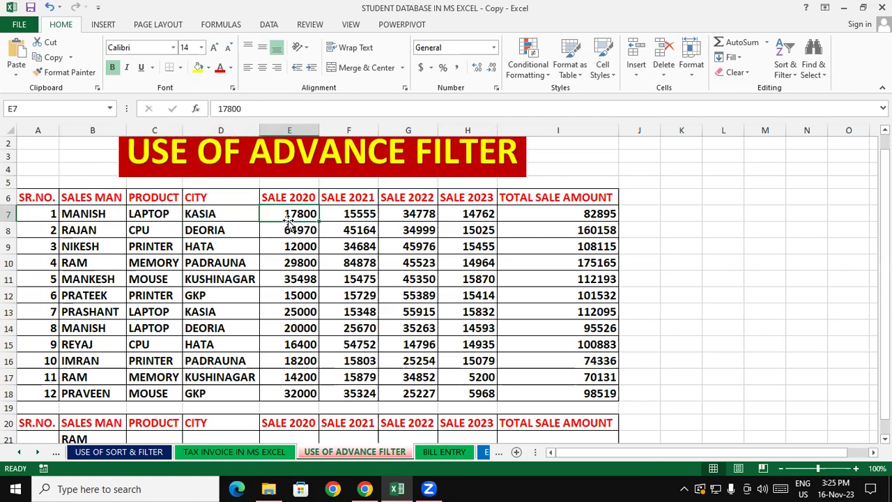
pyautogui.click(346, 219)
pyautogui.click(415, 226)
pyautogui.click(487, 226)
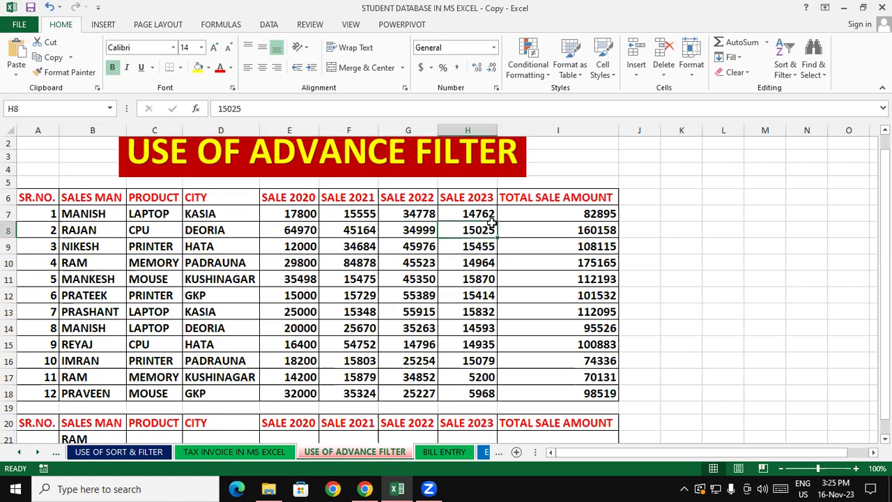
pyautogui.click(628, 241)
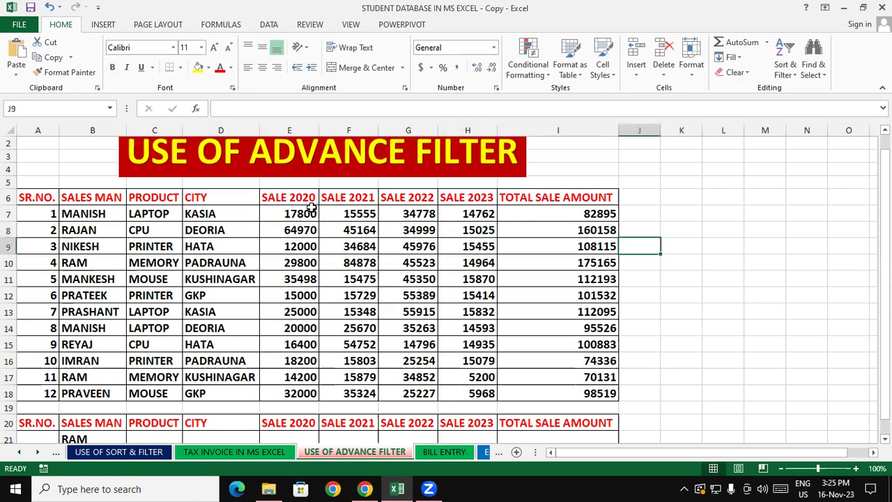
pyautogui.moveTo(312, 208); pyautogui.dragTo(301, 388)
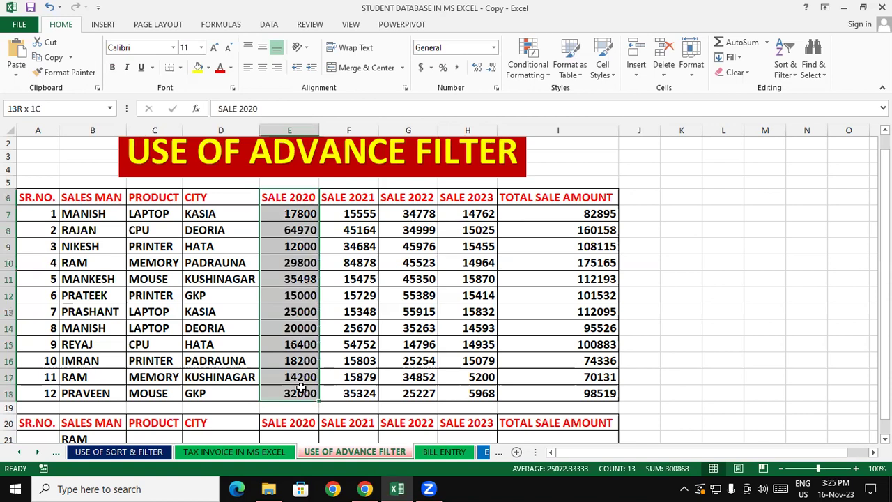
pyautogui.click(732, 350)
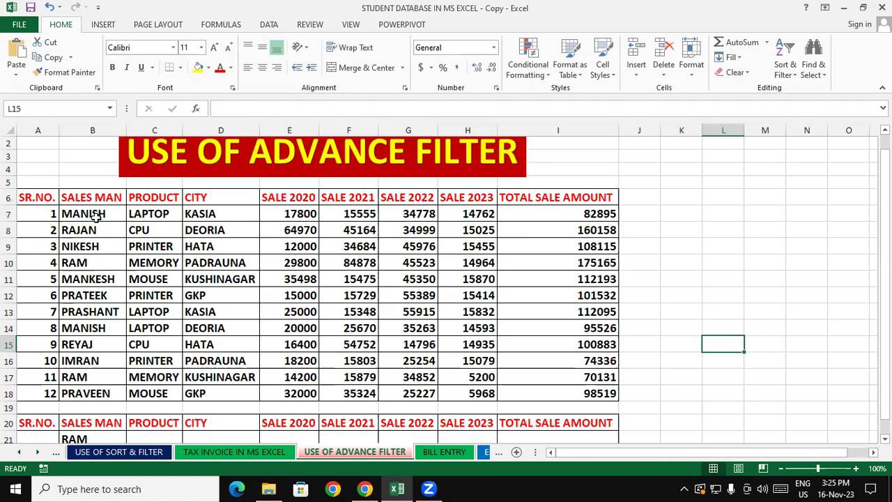
pyautogui.moveTo(46, 210)
pyautogui.mouseDown()
pyautogui.moveTo(201, 312)
pyautogui.moveTo(613, 392)
pyautogui.mouseUp()
pyautogui.click(305, 228)
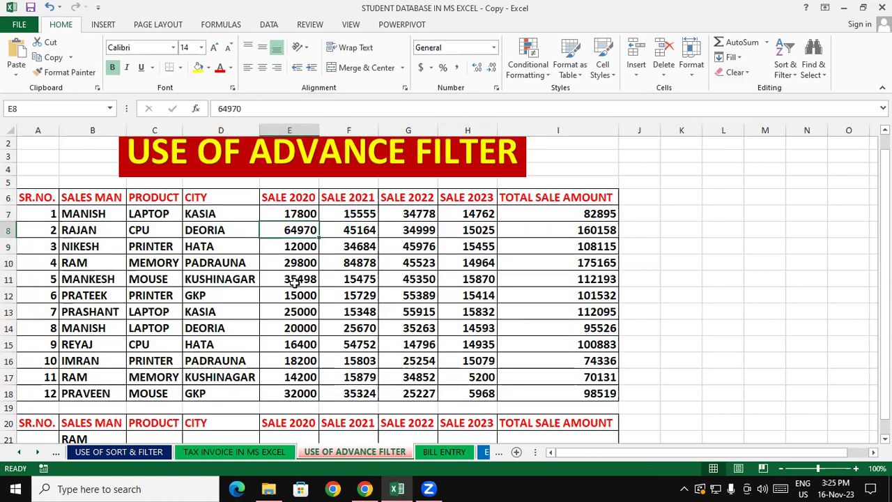
pyautogui.click(295, 281)
pyautogui.click(298, 315)
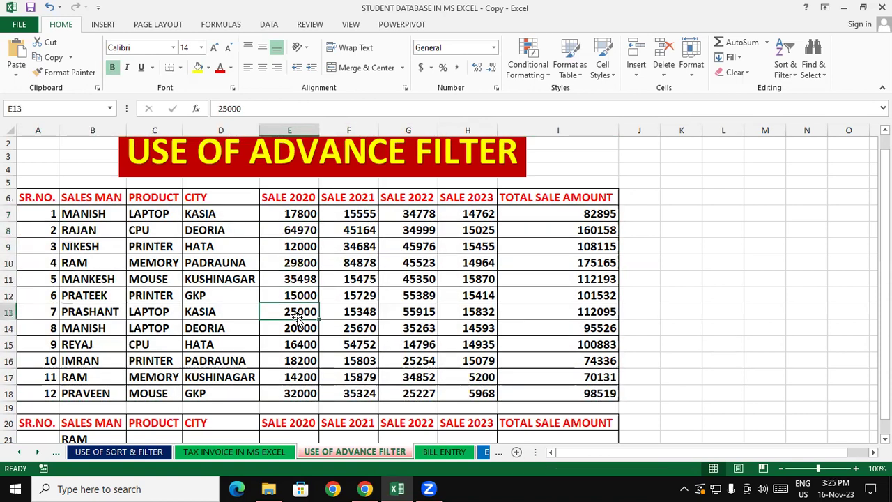
pyautogui.click(388, 335)
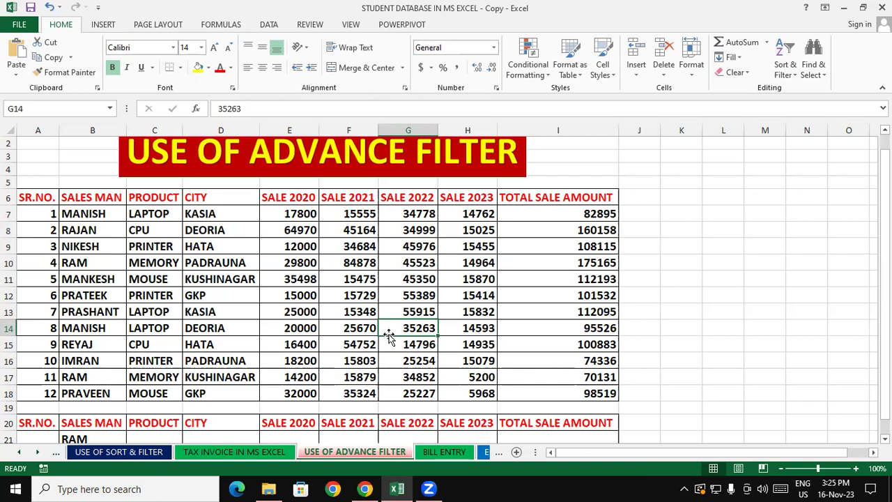
pyautogui.click(41, 213)
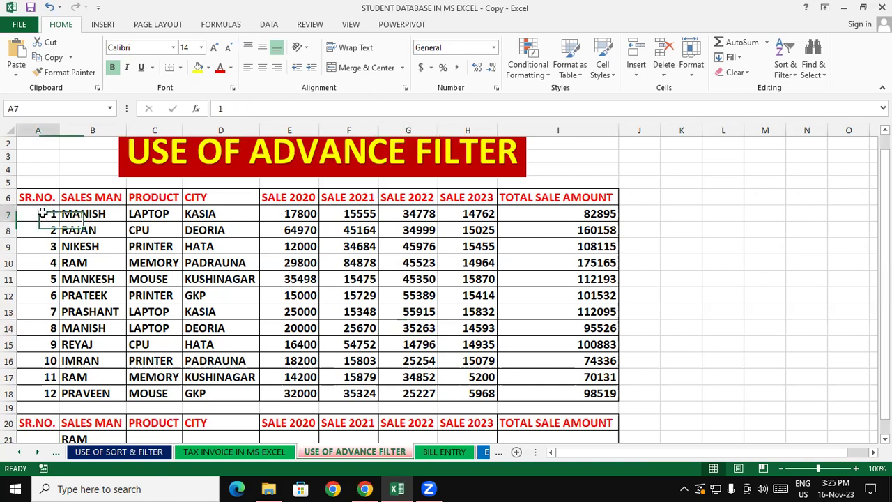
pyautogui.moveTo(42, 213); pyautogui.dragTo(54, 385)
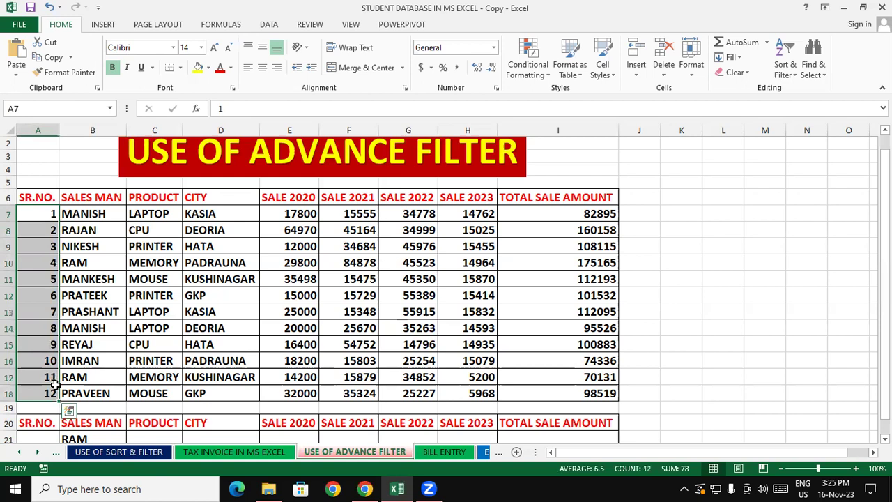
pyautogui.click(220, 358)
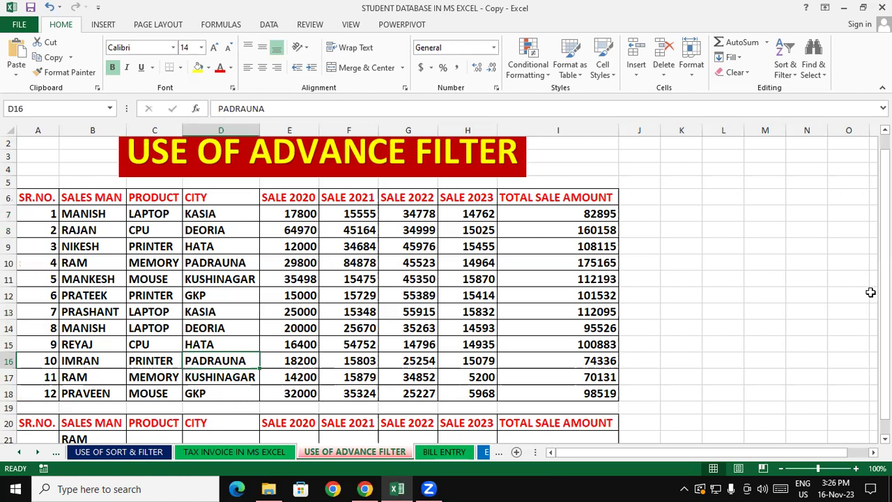
pyautogui.click(793, 307)
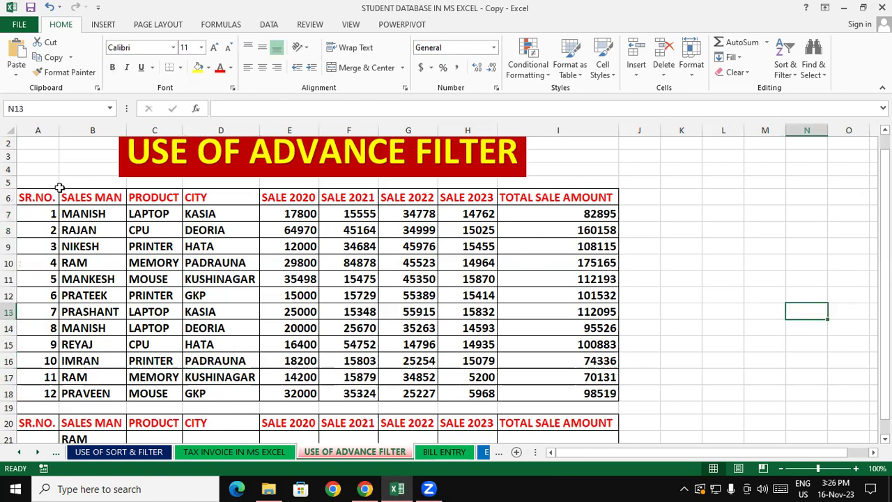
pyautogui.moveTo(42, 196); pyautogui.dragTo(373, 323)
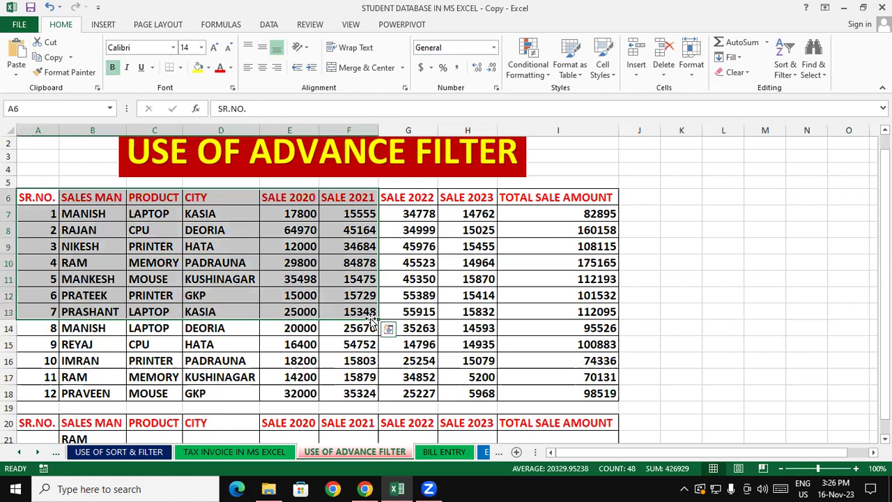
pyautogui.click(705, 291)
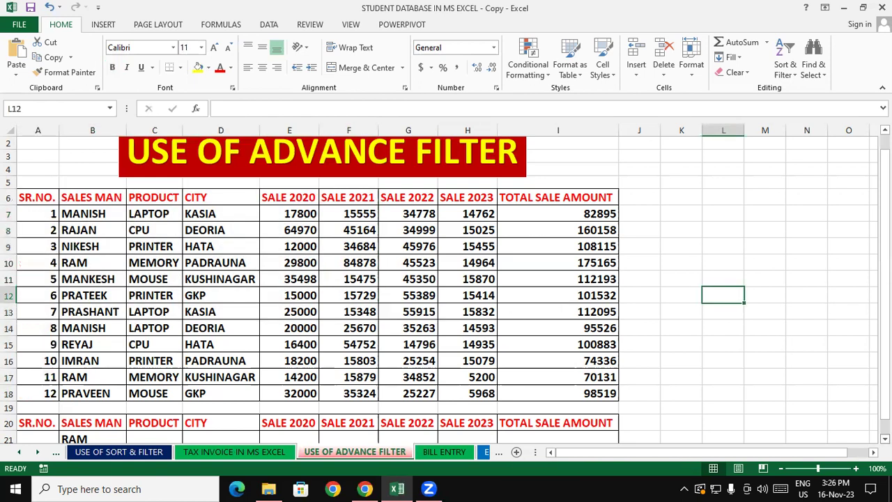
pyautogui.scroll(-1, 781, 338)
pyautogui.scroll(-1, 110, 368)
# - Delete the old criteria rows below the sales table
pyautogui.moveTo(39, 397); pyautogui.dragTo(559, 410)
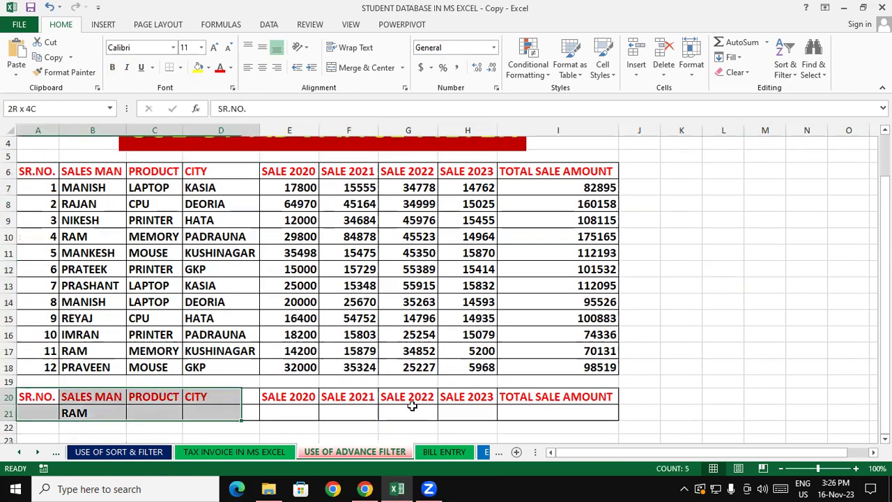
pyautogui.press('Delete')
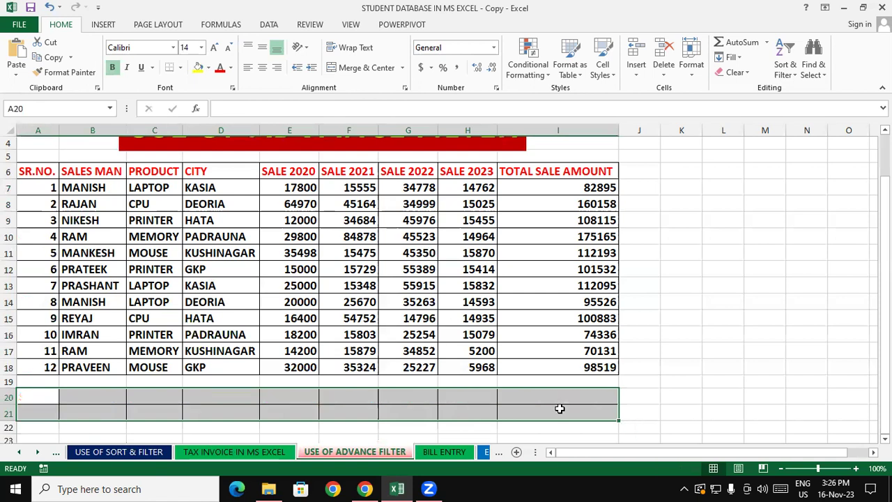
pyautogui.click(694, 329)
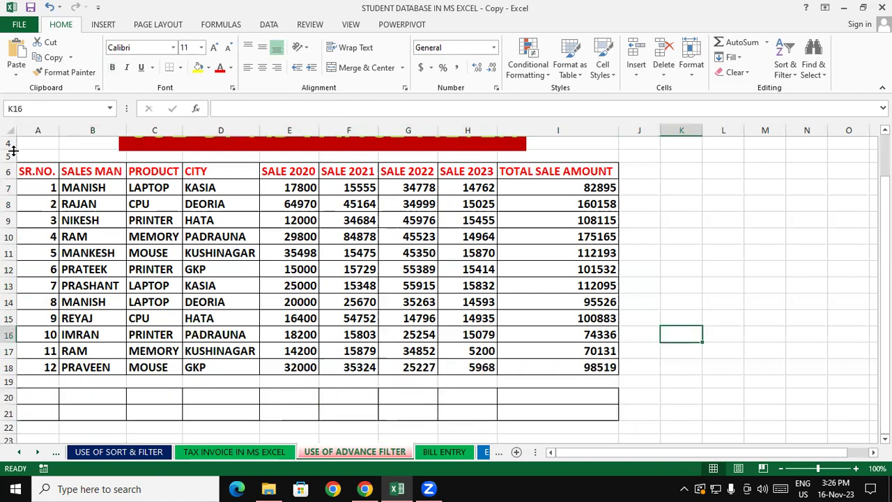
# - Copy the header row A6:I6 into row 20 and dismiss the copy marquee
pyautogui.moveTo(58, 173); pyautogui.dragTo(523, 171)
pyautogui.rightClick(523, 171)
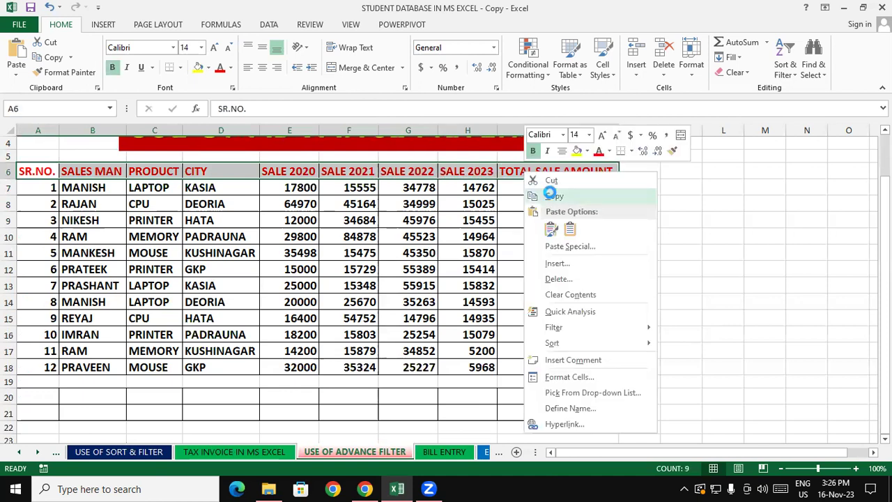
pyautogui.click(550, 186)
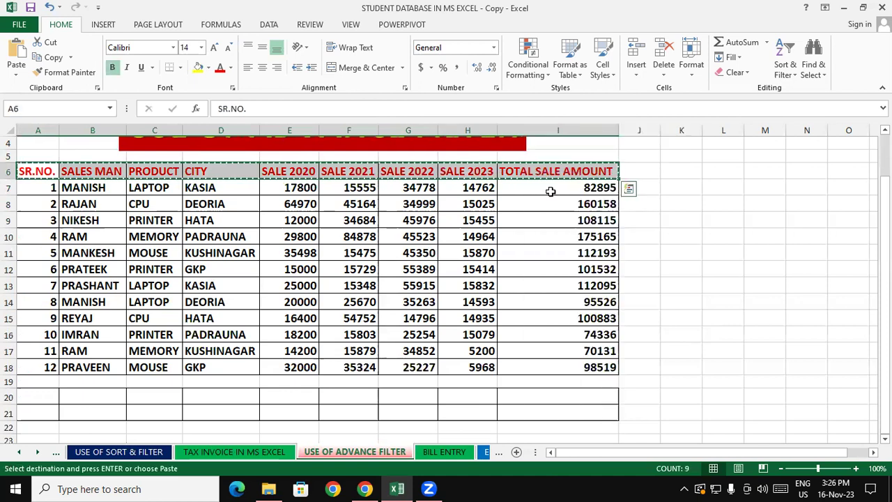
pyautogui.click(47, 395)
pyautogui.hotkey('ctrl', 'v')
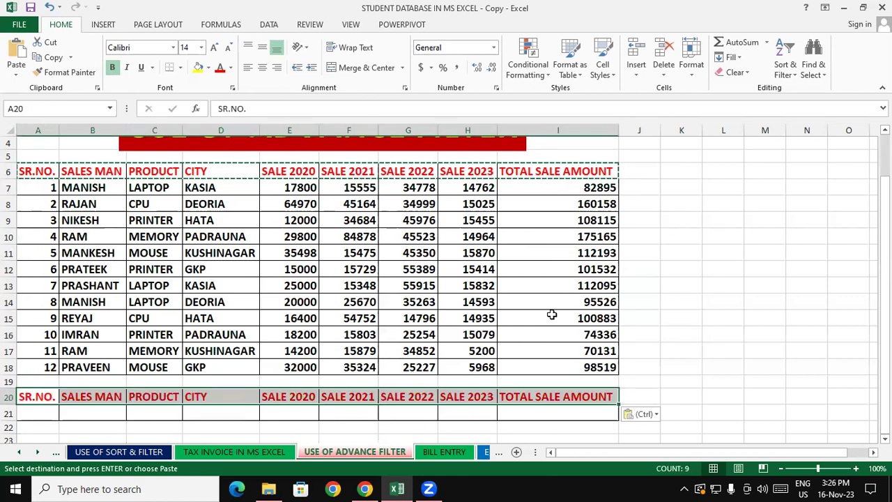
pyautogui.click(693, 300)
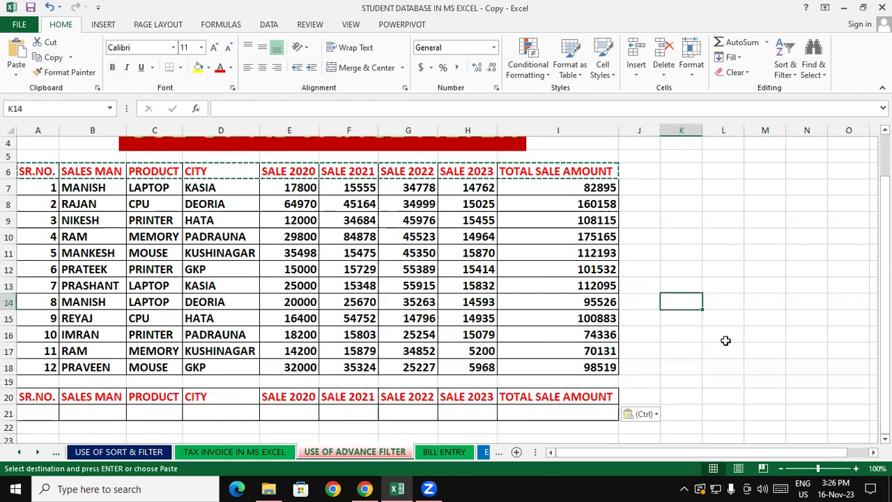
pyautogui.doubleClick(725, 287)
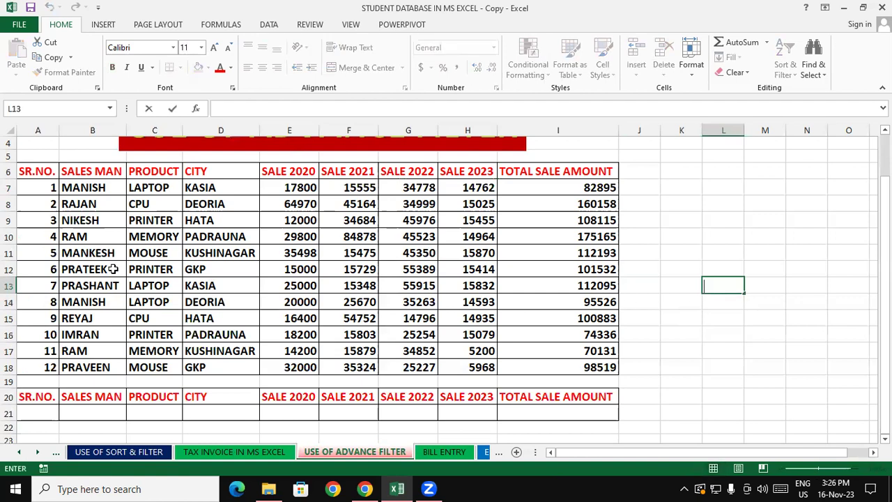
pyautogui.moveTo(103, 175); pyautogui.dragTo(95, 366)
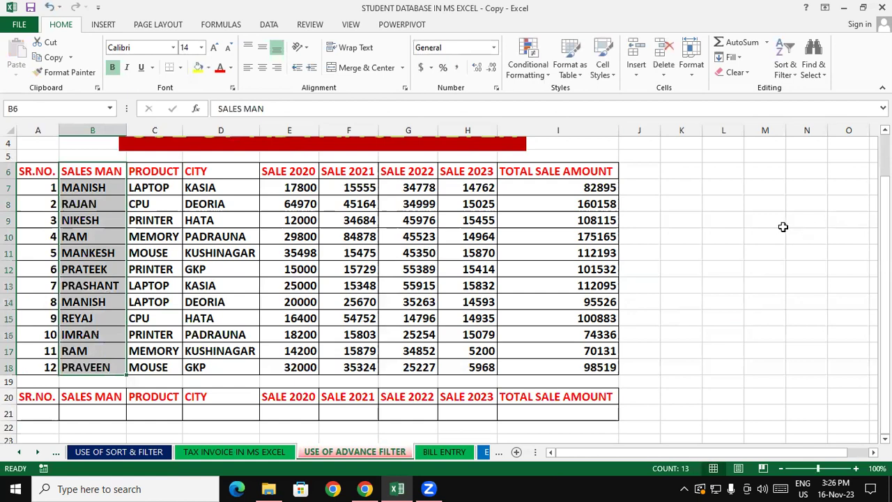
pyautogui.click(758, 235)
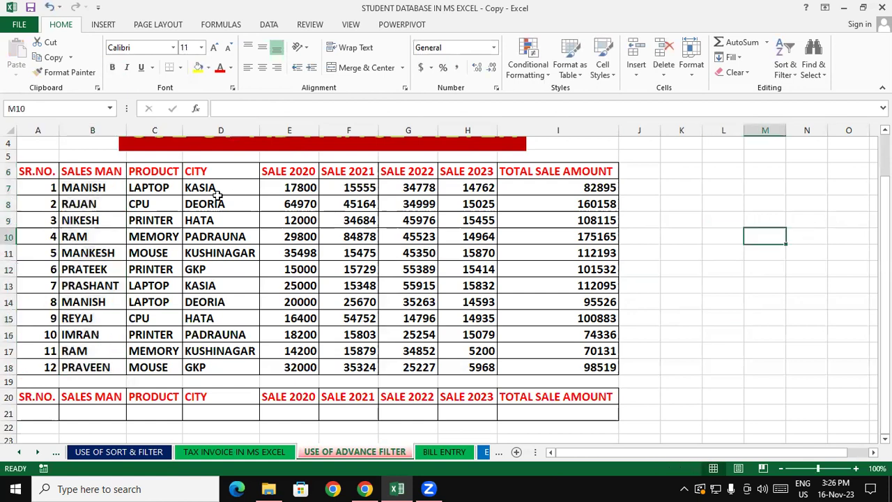
pyautogui.click(103, 204)
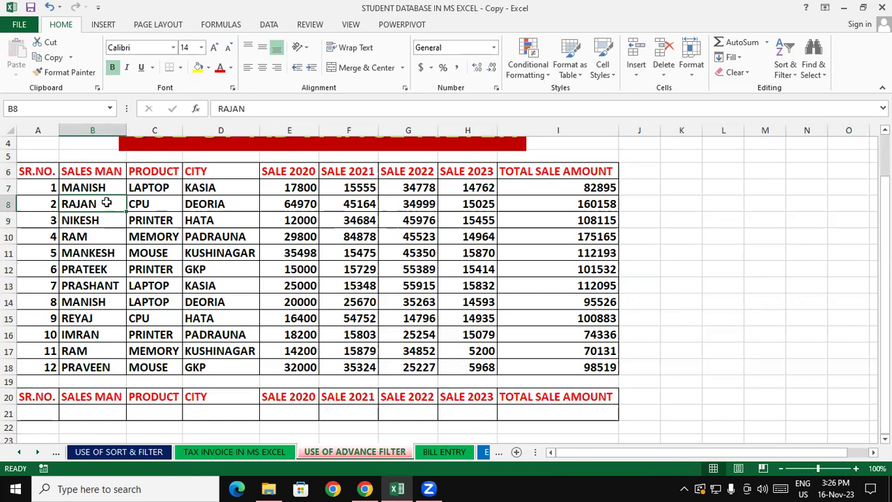
pyautogui.click(97, 187)
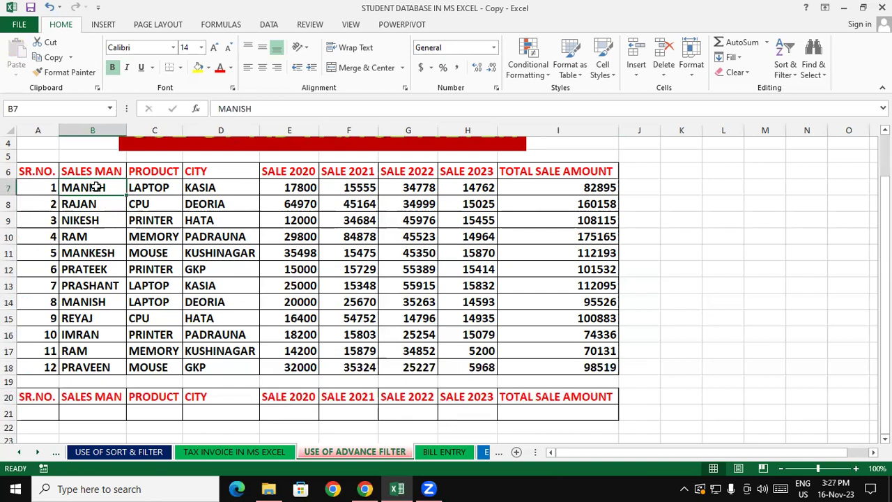
pyautogui.click(100, 302)
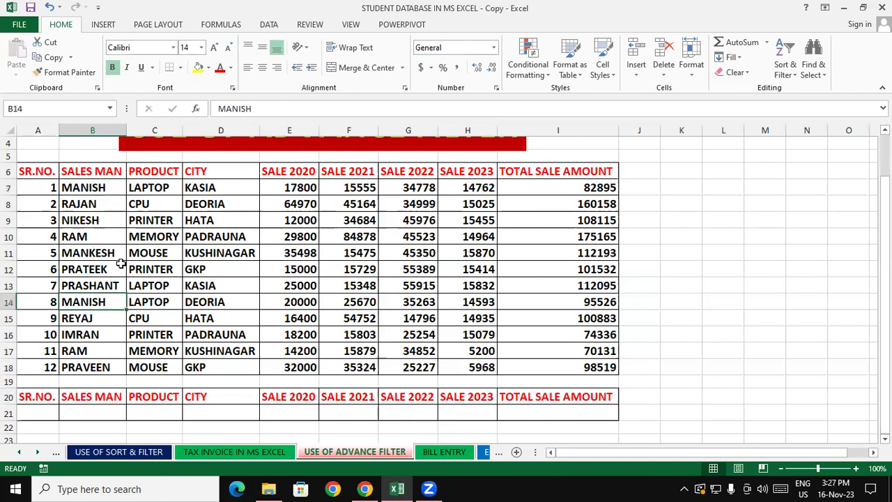
pyautogui.click(768, 284)
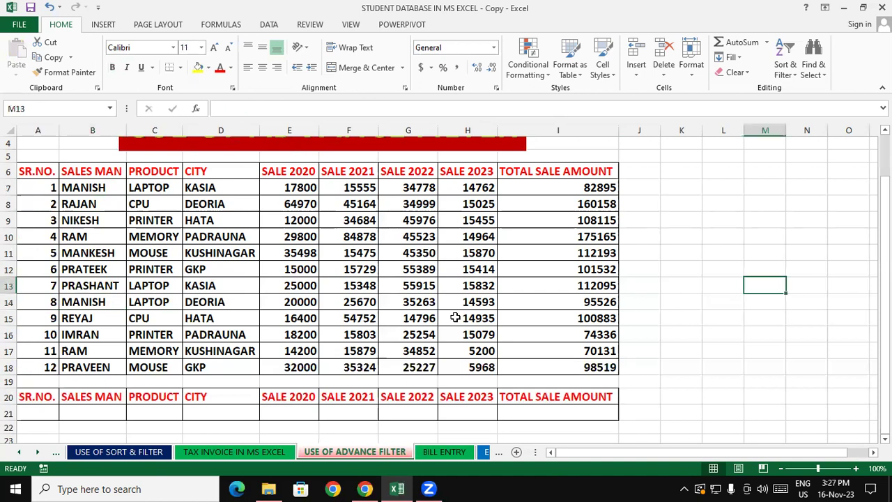
pyautogui.click(88, 410)
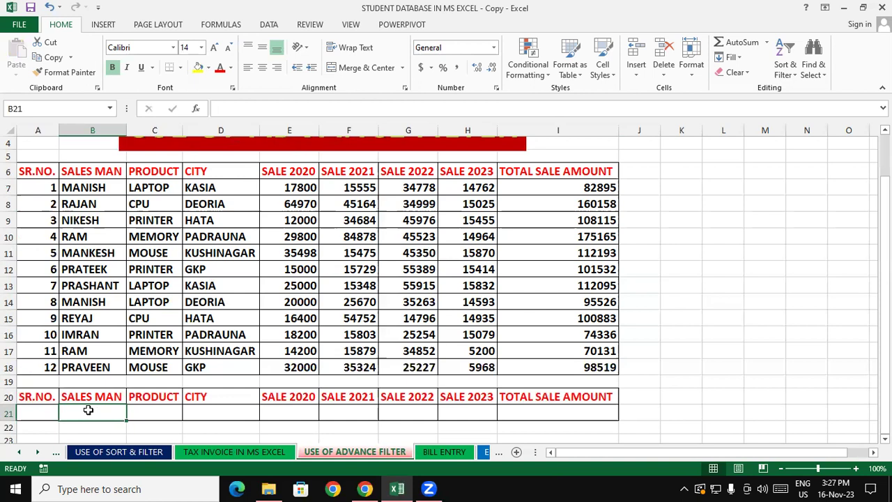
pyautogui.click(108, 186)
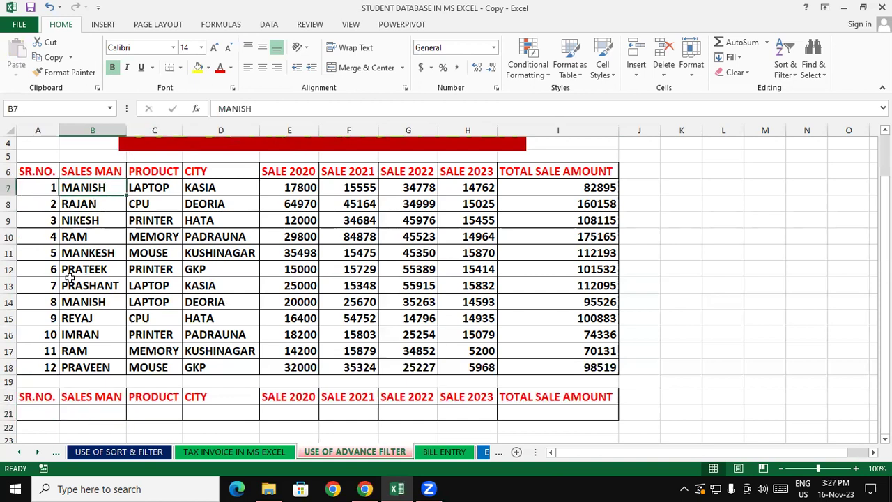
pyautogui.click(92, 413)
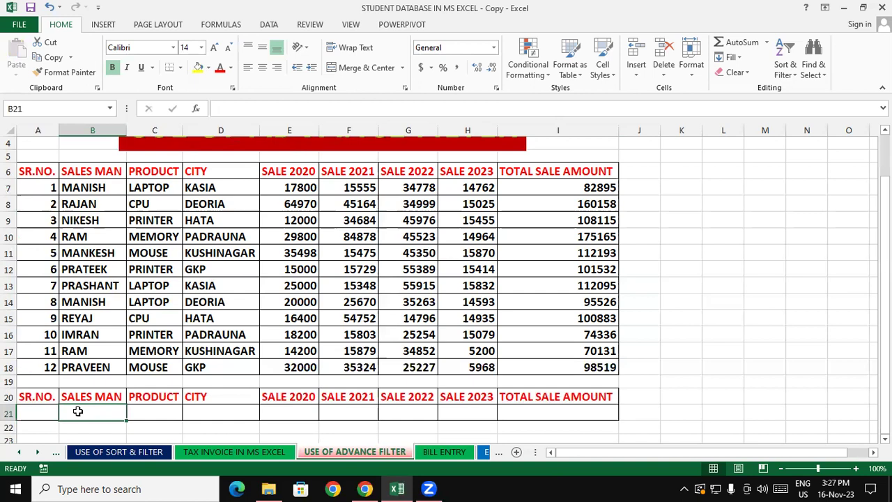
# - Enter ="MANISH" in B21 under the SALES MAN header
pyautogui.write('=')
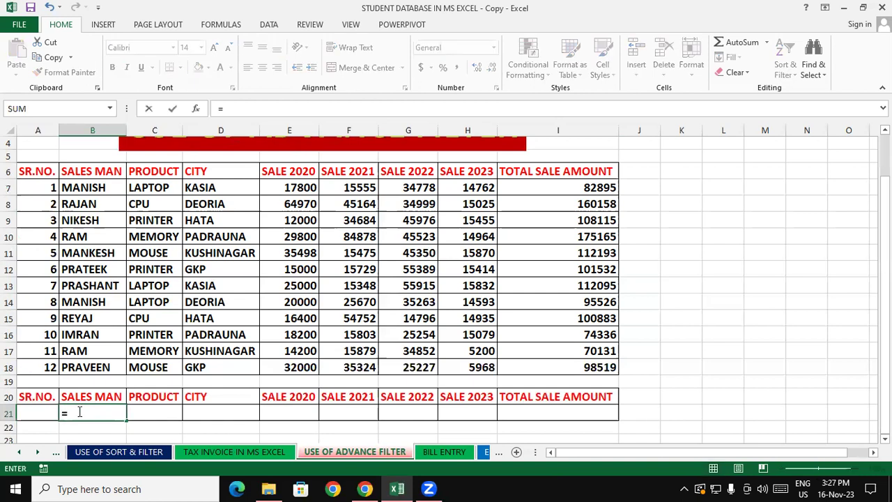
pyautogui.write('"MANISH')
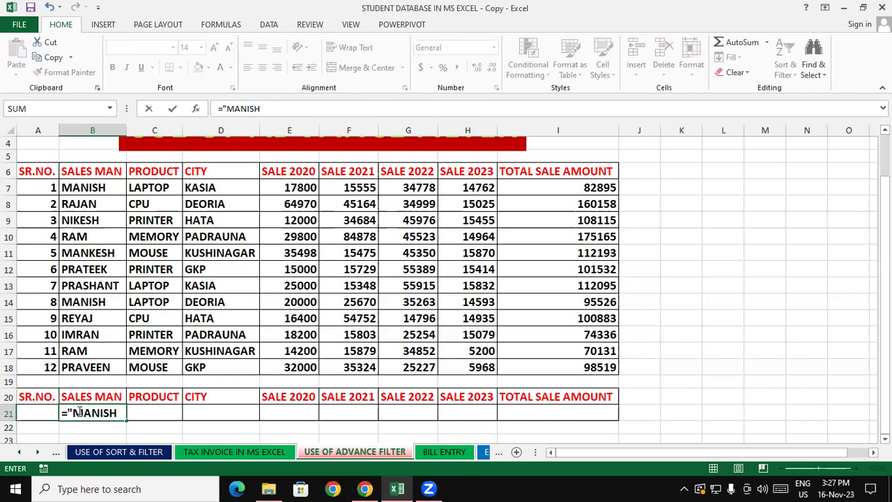
pyautogui.write('"')
pyautogui.press('Return')
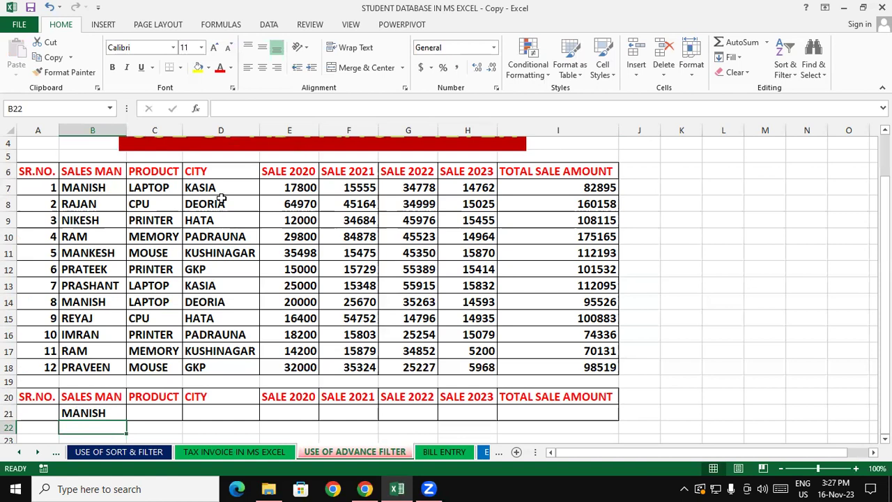
pyautogui.click(222, 199)
pyautogui.click(200, 414)
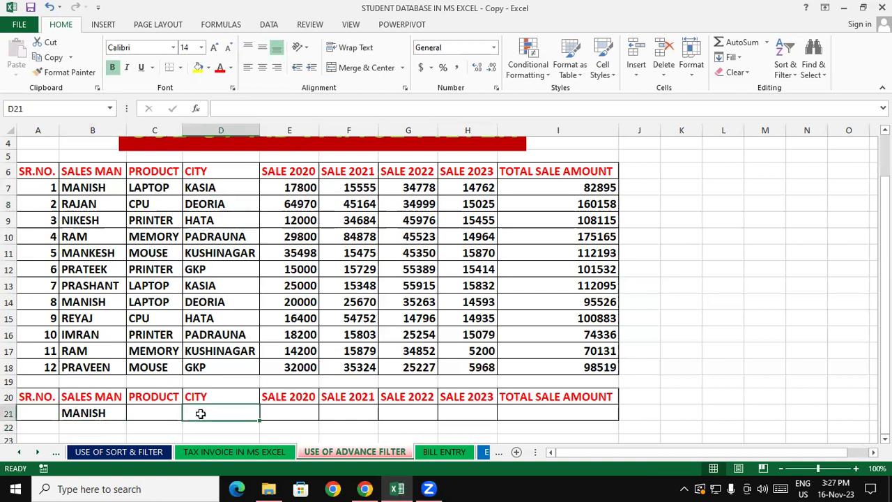
pyautogui.click(150, 188)
pyautogui.click(150, 412)
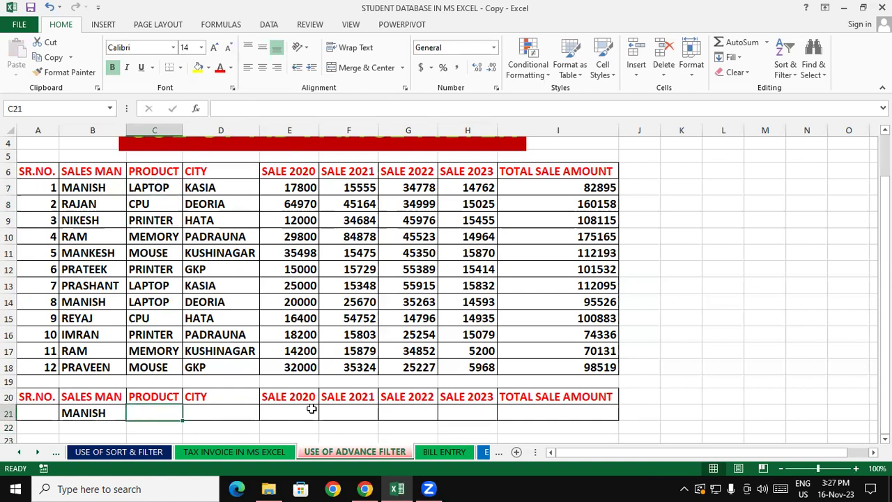
pyautogui.click(779, 351)
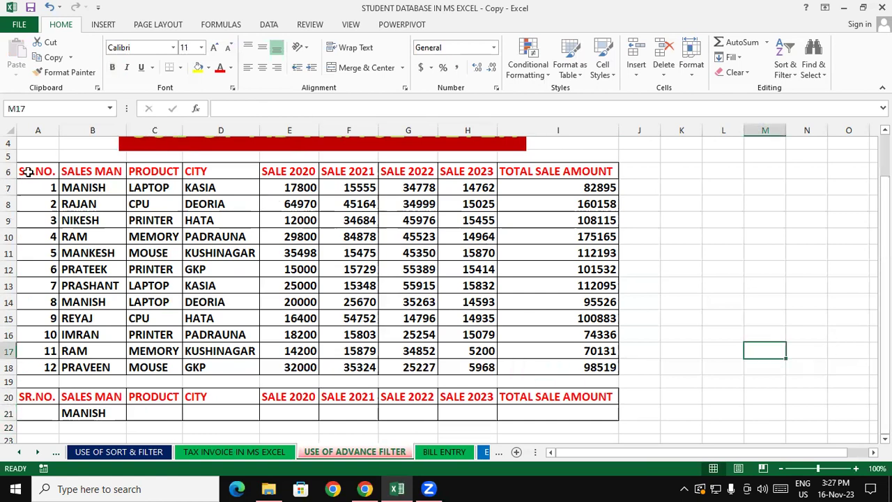
# - Advanced-filter A6:I18 with criteria range A20:I21 and unique records only, leaving MANISH's two rows
pyautogui.moveTo(41, 171)
pyautogui.mouseDown()
pyautogui.moveTo(327, 335)
pyautogui.moveTo(584, 369)
pyautogui.mouseUp()
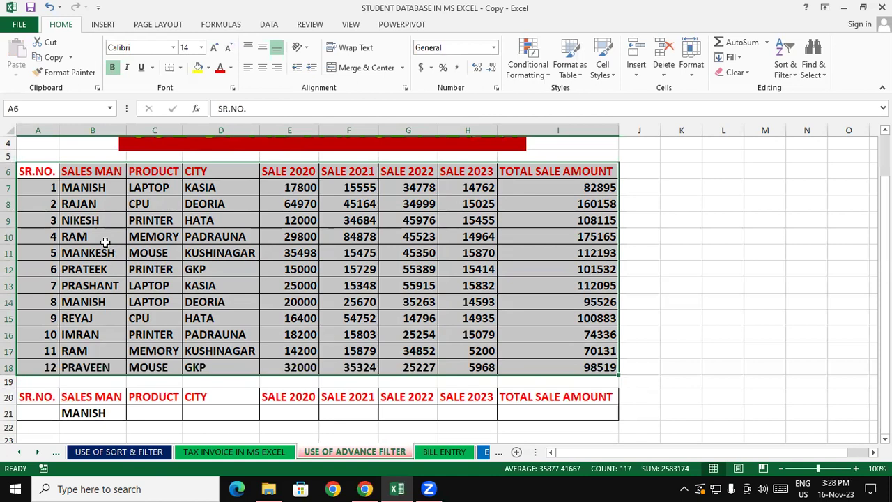
pyautogui.click(269, 27)
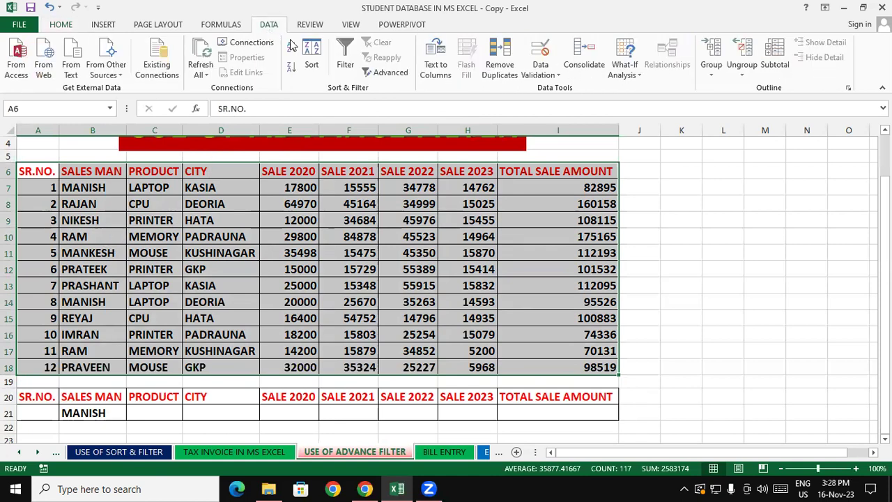
pyautogui.click(391, 72)
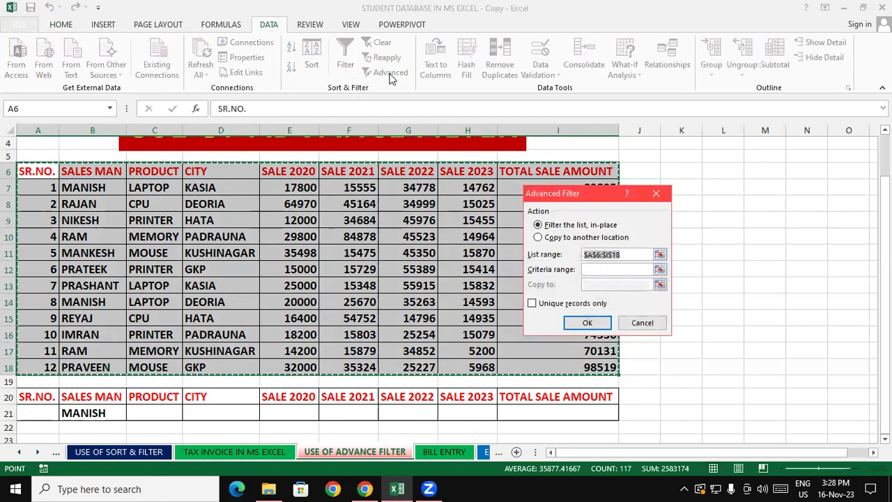
pyautogui.click(578, 254)
pyautogui.click(607, 270)
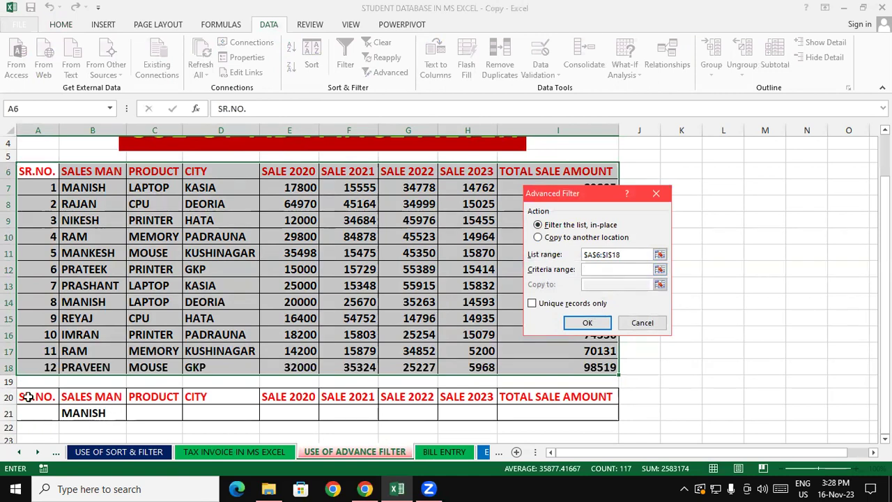
pyautogui.moveTo(28, 397); pyautogui.dragTo(541, 416)
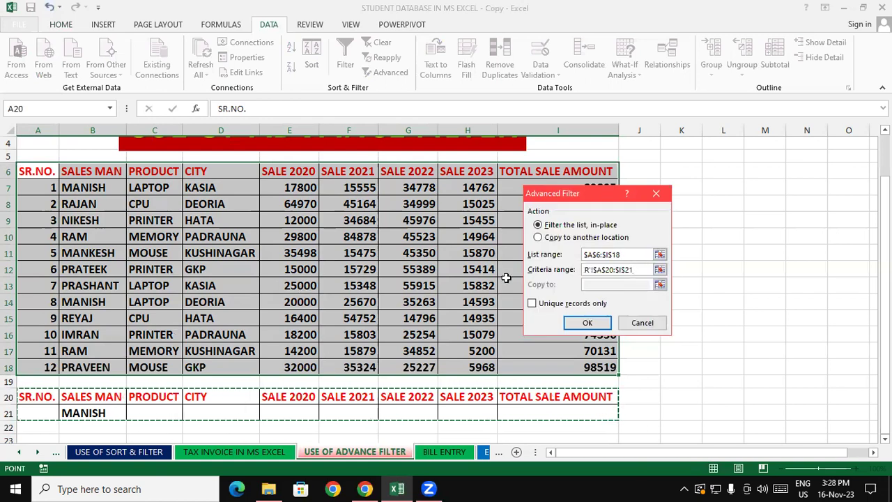
pyautogui.click(532, 303)
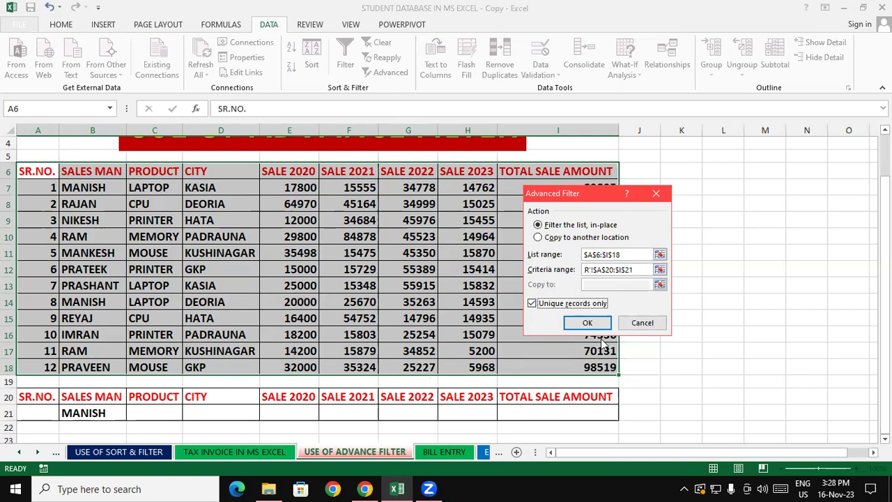
pyautogui.click(587, 323)
pyautogui.click(649, 311)
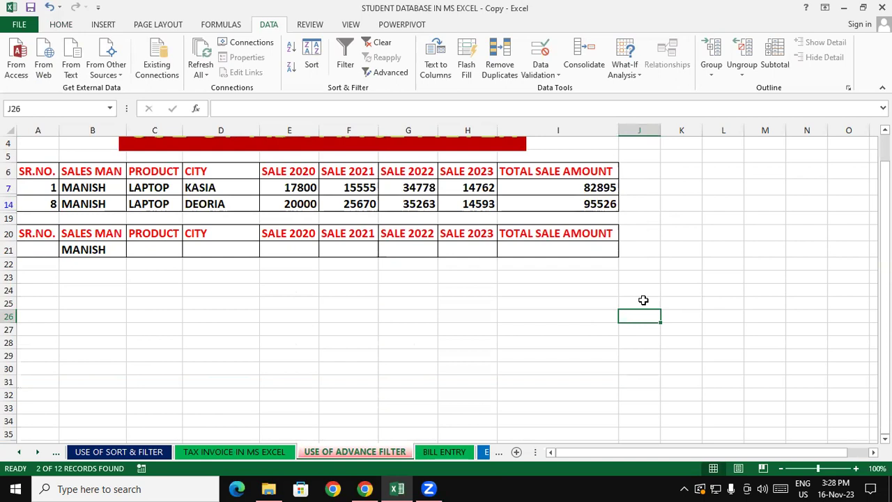
# - Clear the filter to show all 12 records and delete MANISH from B21
pyautogui.hotkey('alt', 'a', 'c')
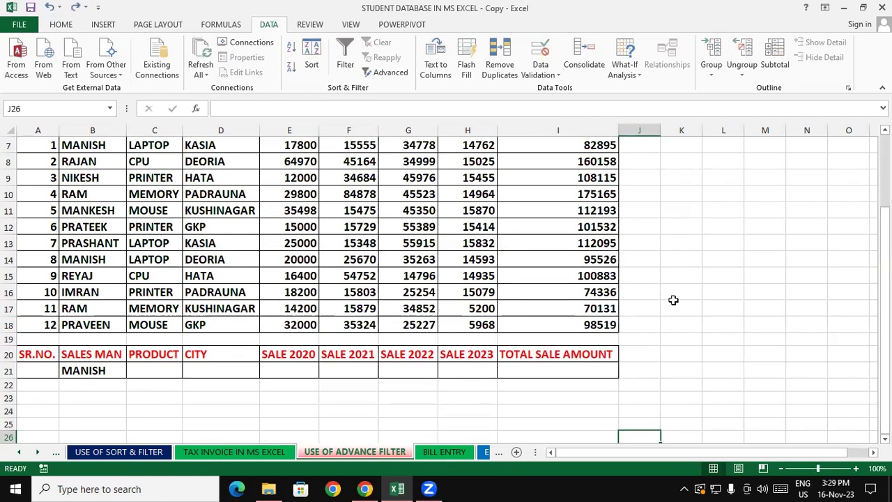
pyautogui.click(673, 304)
pyautogui.click(102, 367)
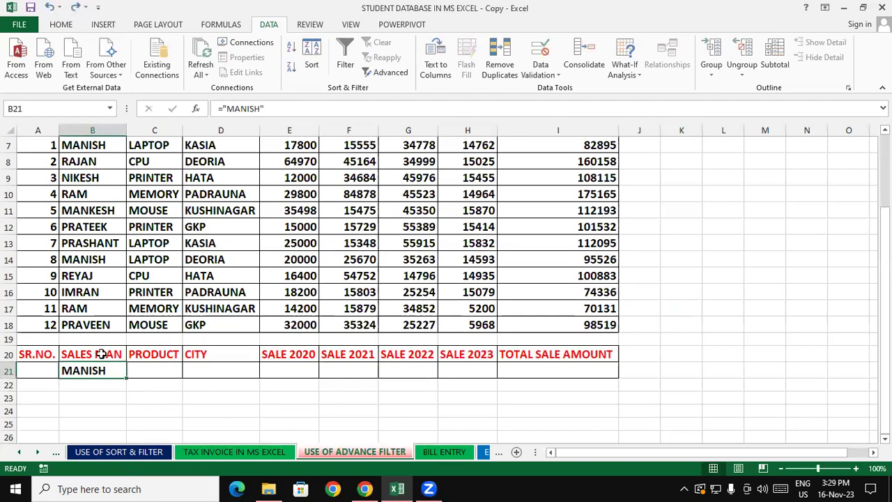
pyautogui.press('Delete')
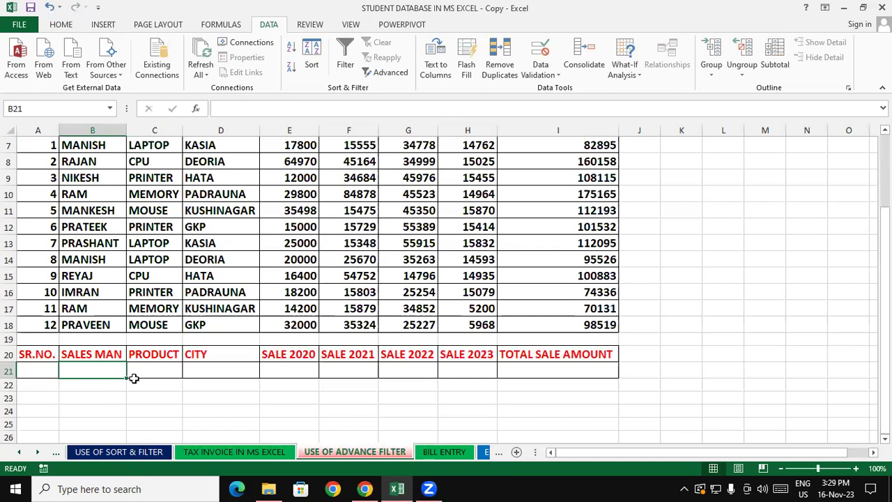
pyautogui.click(146, 369)
# - Review the LAPTOP entries in the table's PRODUCT column
pyautogui.click(884, 130)
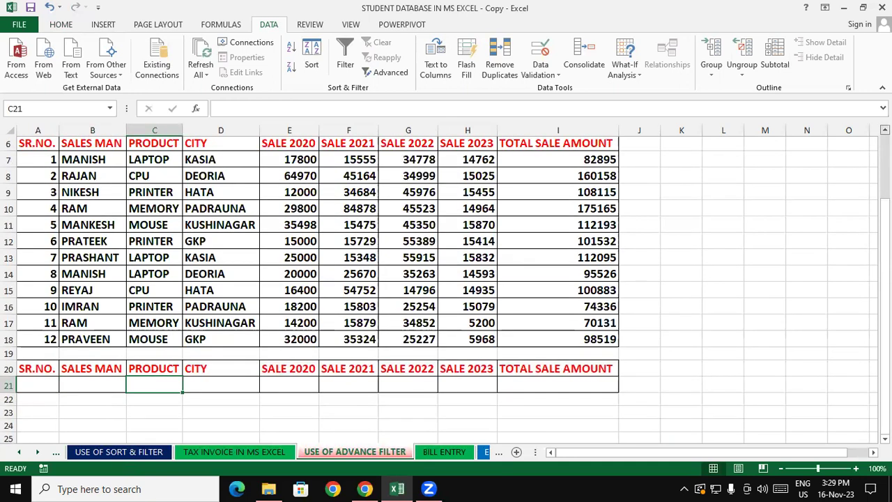
pyautogui.click(884, 130)
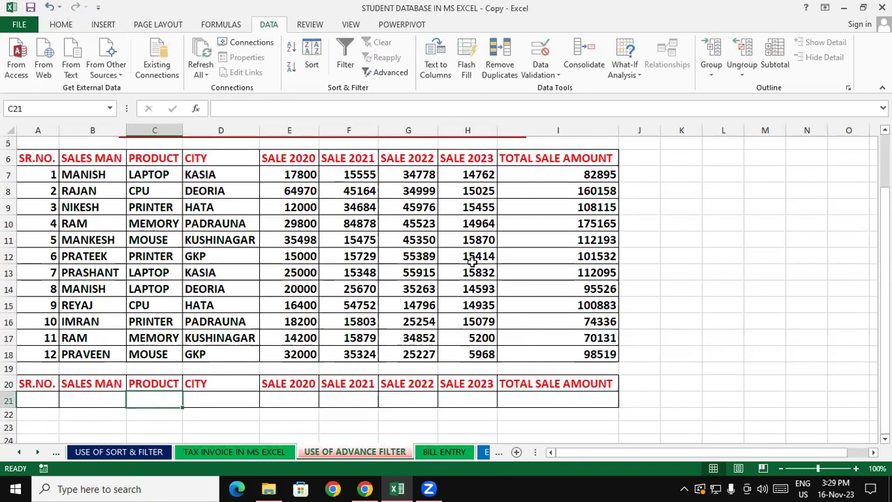
pyautogui.click(172, 176)
pyautogui.click(171, 273)
pyautogui.click(154, 285)
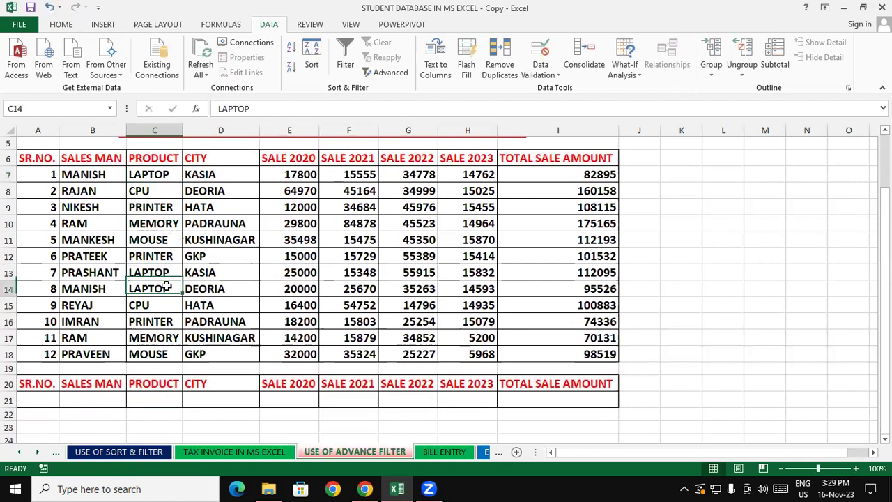
# - Enter ="LAPTOP" in C21 as the PRODUCT criterion
pyautogui.click(150, 399)
pyautogui.write('=')
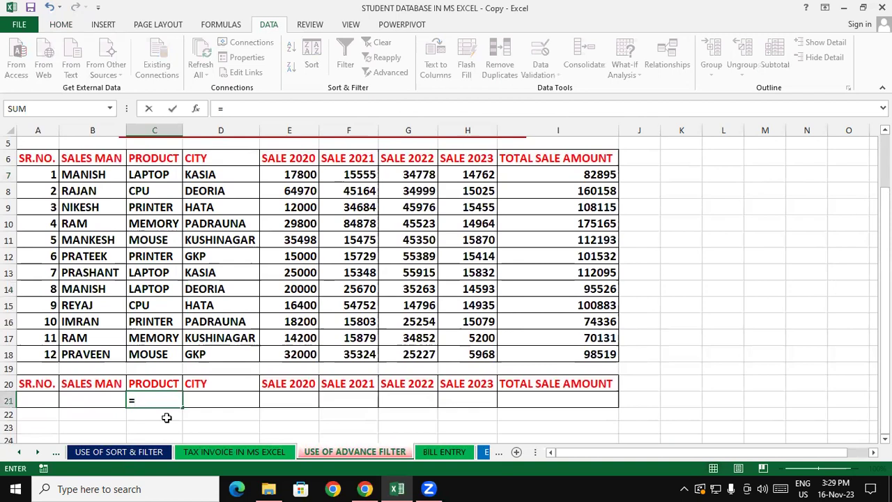
pyautogui.write('"LAPTOP')
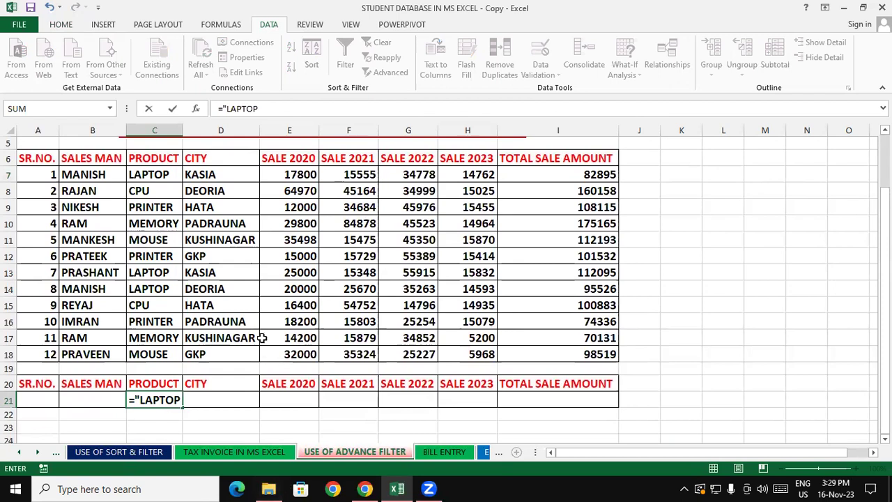
pyautogui.write('"')
pyautogui.press('Return')
pyautogui.click(780, 304)
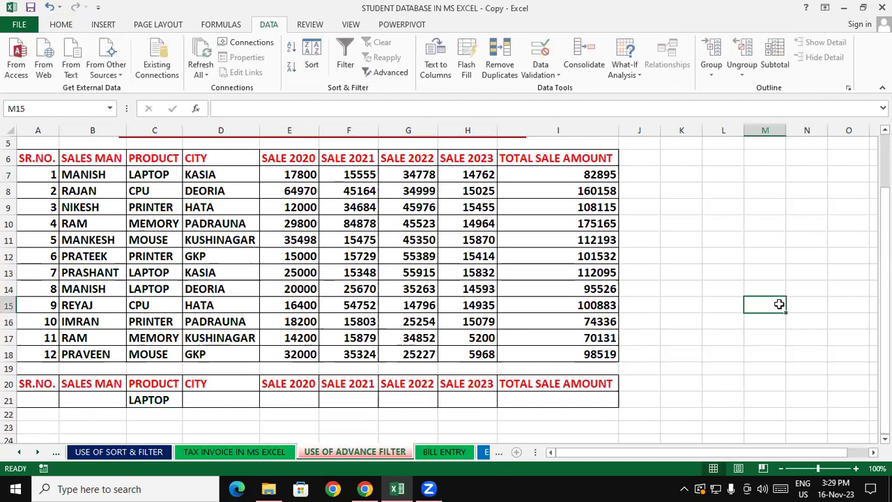
pyautogui.moveTo(33, 159); pyautogui.dragTo(573, 358)
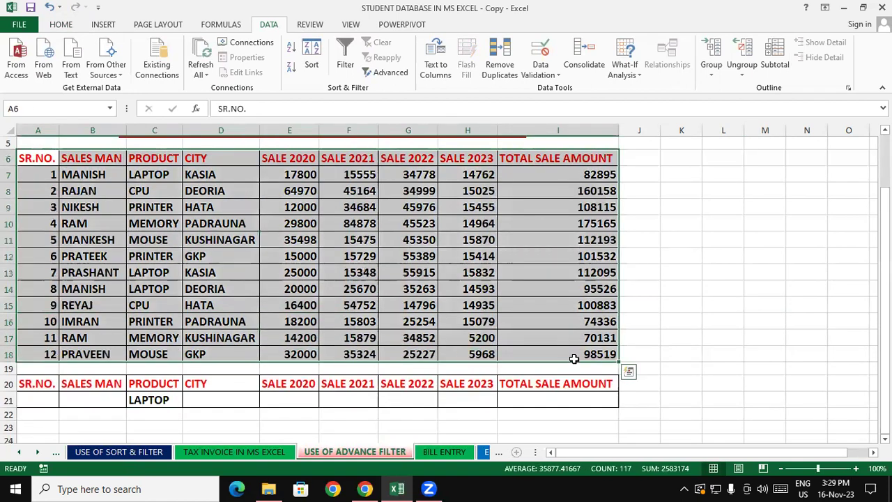
# - Advanced-filter the table with criteria range A20:I21 and unique records only
pyautogui.click(389, 75)
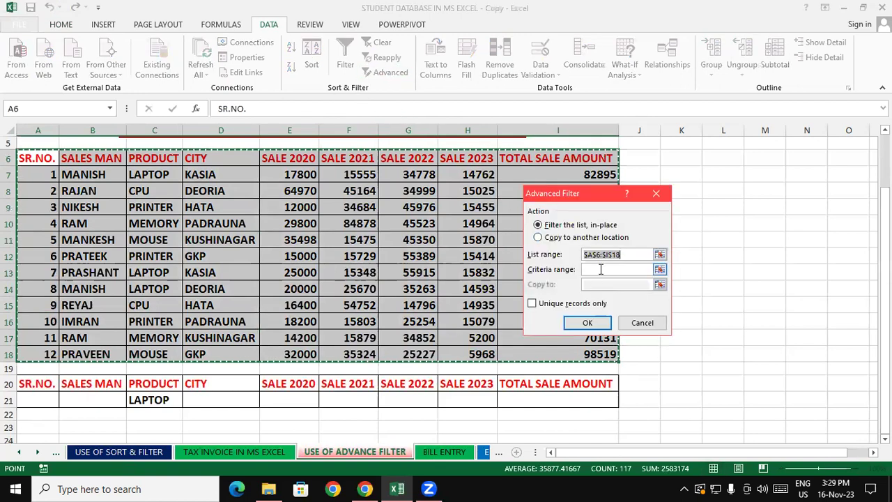
pyautogui.click(601, 269)
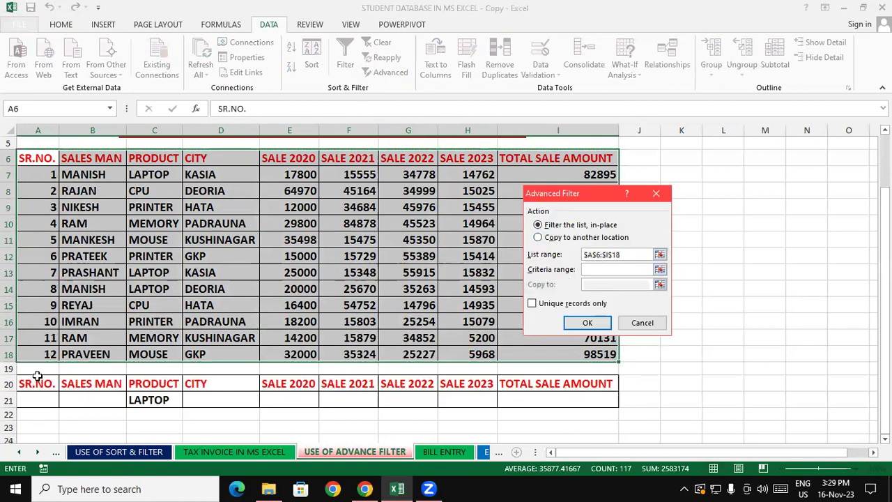
pyautogui.moveTo(36, 376); pyautogui.dragTo(571, 401)
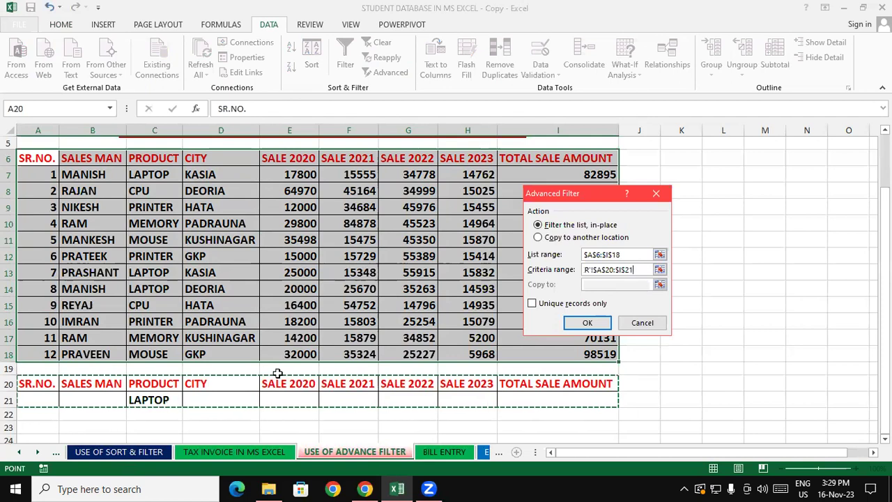
pyautogui.click(543, 304)
pyautogui.click(589, 324)
pyautogui.click(667, 325)
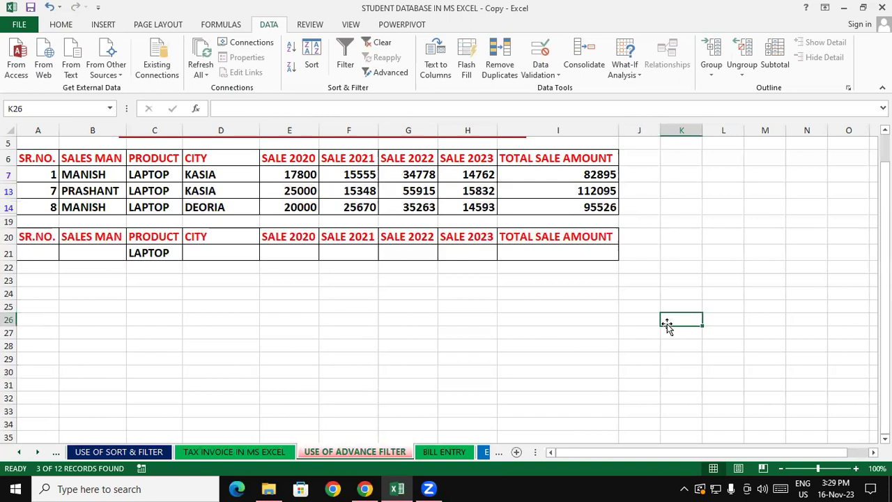
# - Review the salesman, product and city of the three filtered LAPTOP rows
pyautogui.click(91, 175)
pyautogui.click(154, 175)
pyautogui.click(213, 175)
pyautogui.click(90, 192)
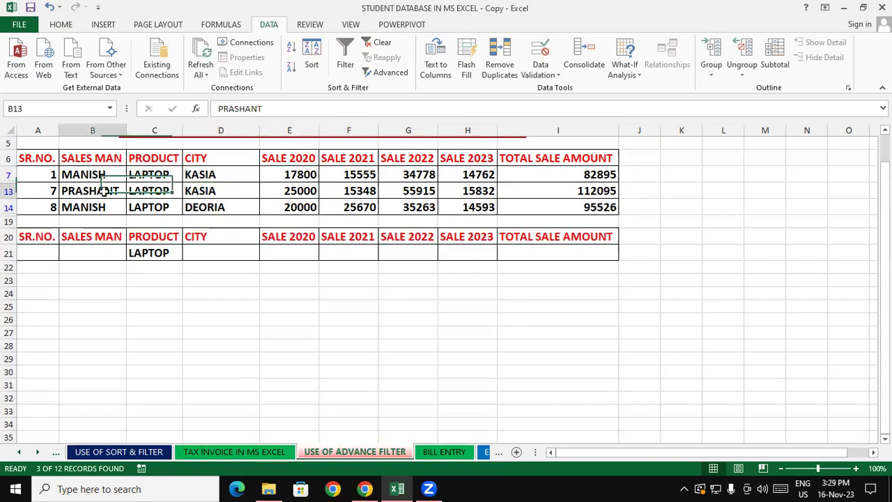
pyautogui.click(157, 191)
pyautogui.click(223, 190)
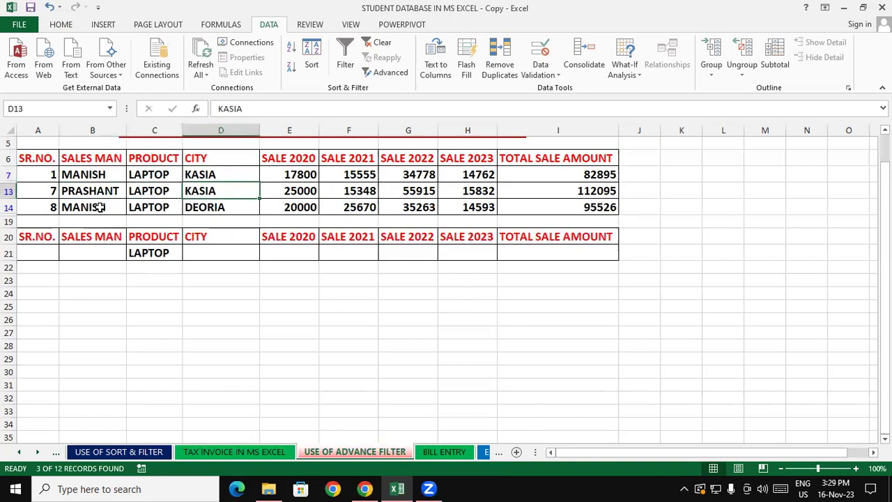
pyautogui.click(99, 207)
pyautogui.click(157, 206)
pyautogui.click(224, 208)
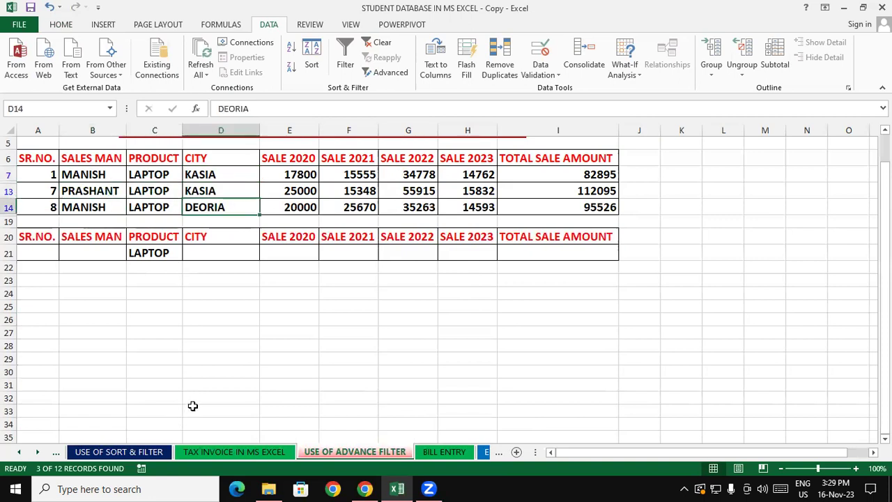
pyautogui.click(214, 343)
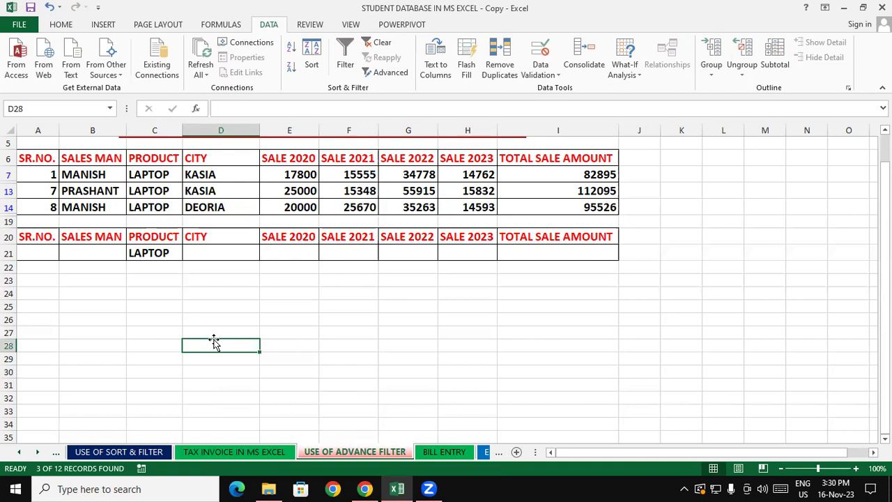
# - Clear the filter to show all records and delete the LAPTOP criterion from C21
pyautogui.hotkey('alt', 'a')
pyautogui.press('c')
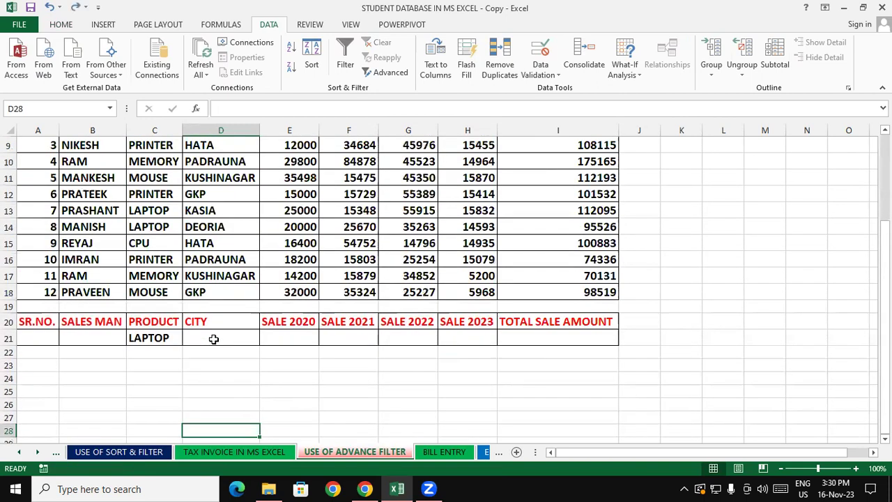
pyautogui.click(160, 342)
pyautogui.press('Delete')
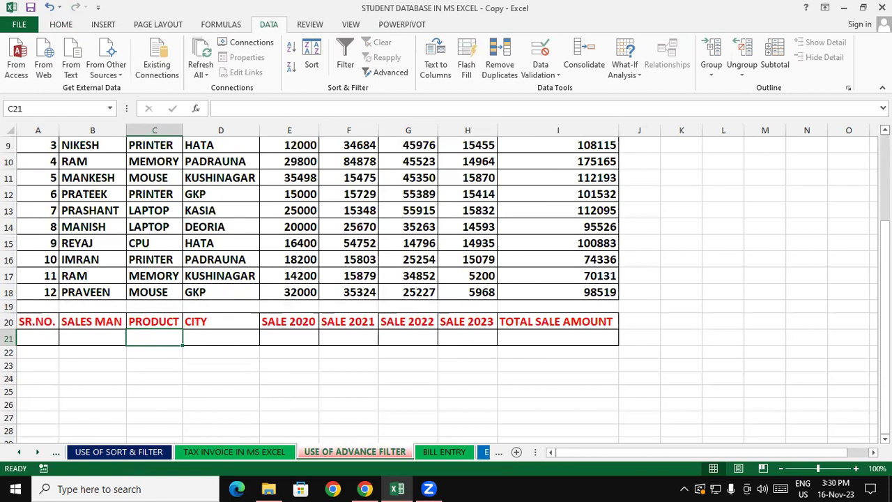
pyautogui.scroll(2, 767, 265)
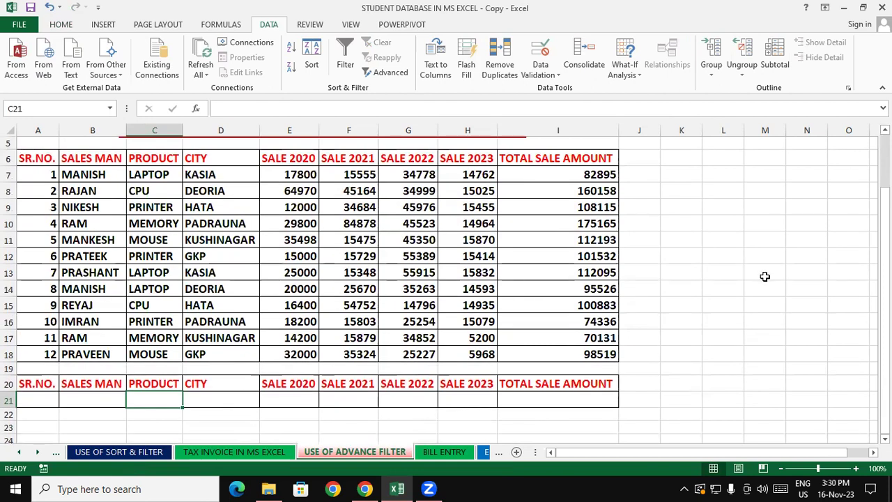
pyautogui.click(764, 277)
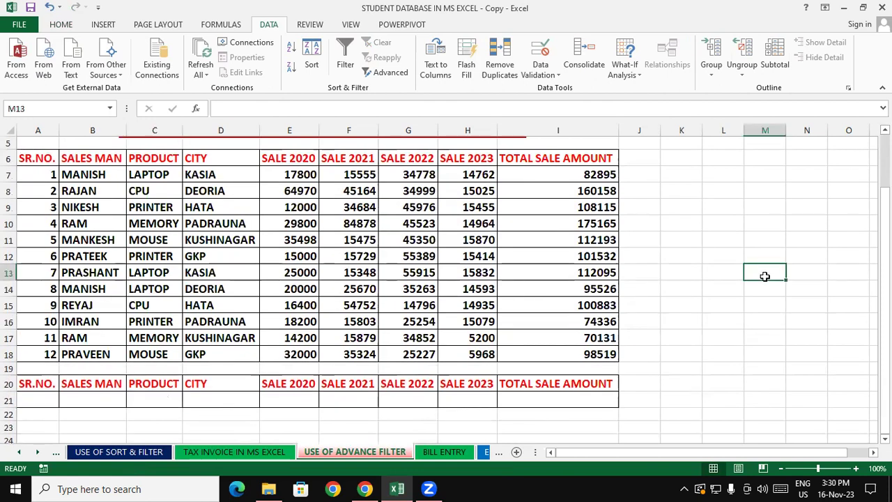
# - Enter ="KASIA" in D21 as the CITY criterion
pyautogui.click(201, 397)
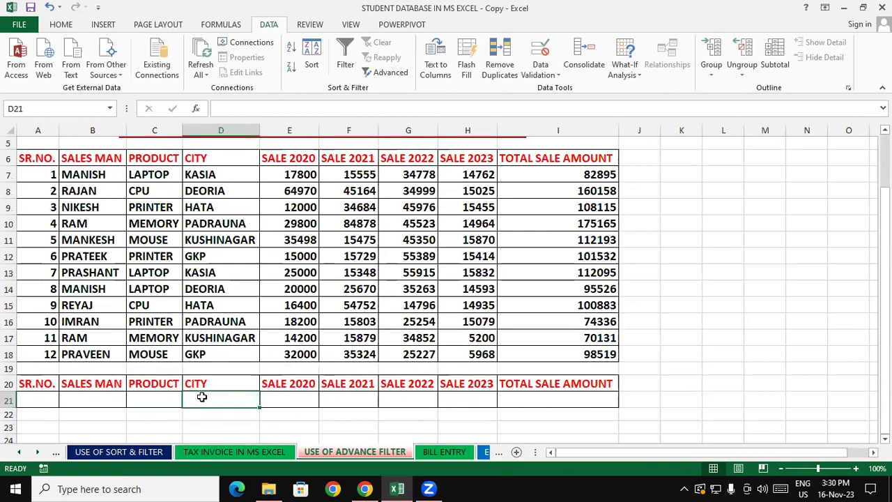
pyautogui.write('="KASIA')
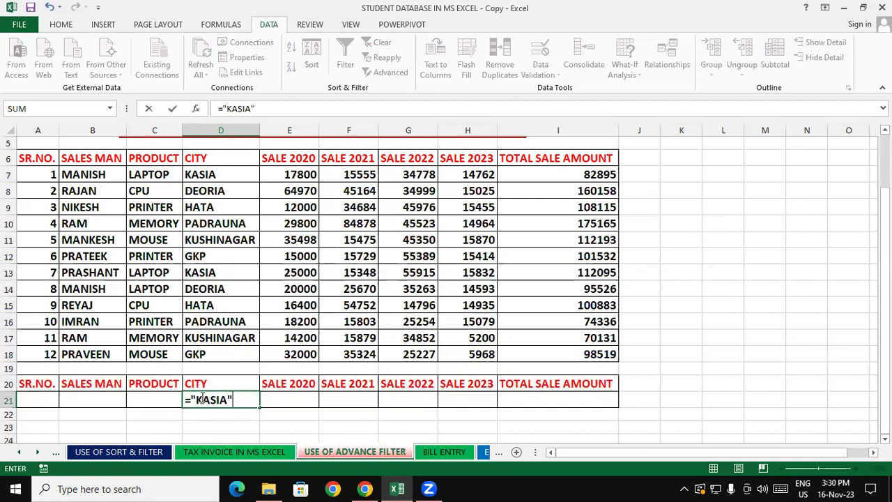
pyautogui.press('Return')
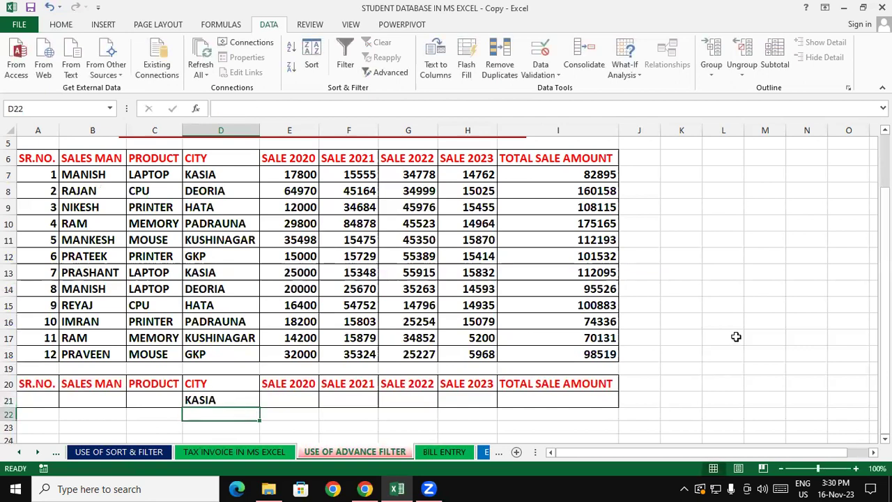
pyautogui.click(199, 398)
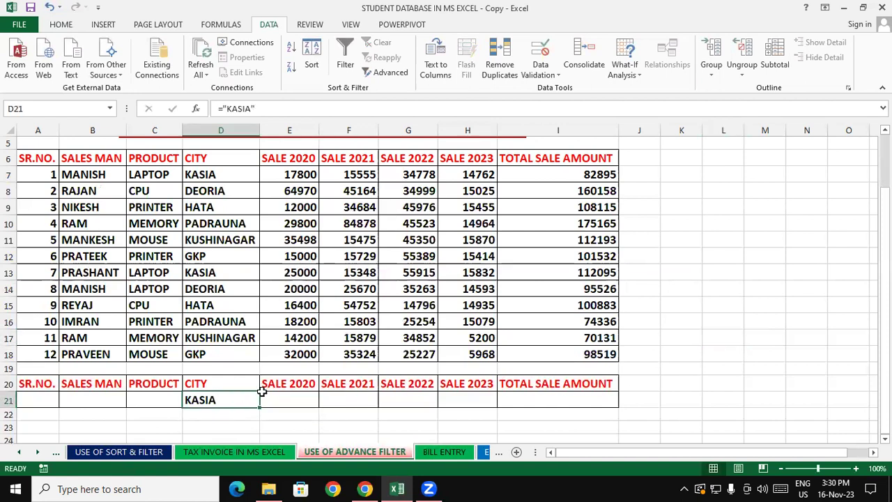
pyautogui.click(773, 369)
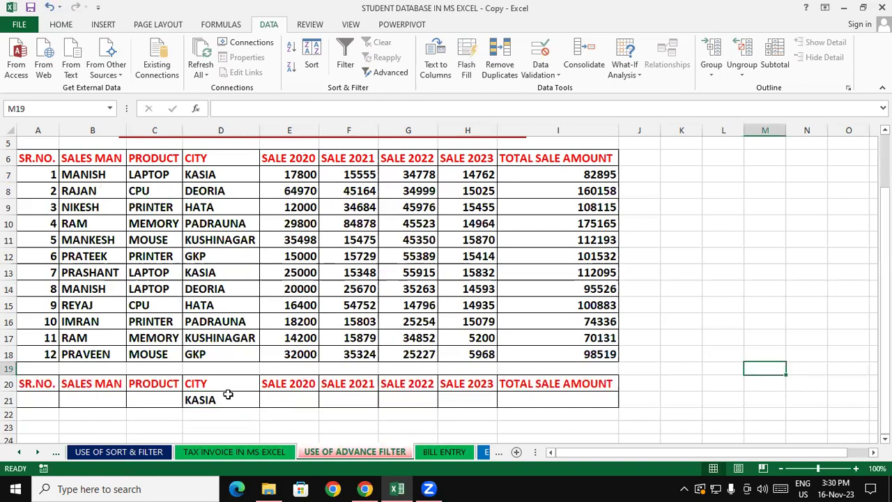
# - Advanced-filter A6:I18 with criteria A20:G21 to show the two KASIA rows, then clear the filter
pyautogui.moveTo(52, 159)
pyautogui.mouseDown()
pyautogui.moveTo(318, 292)
pyautogui.moveTo(537, 344)
pyautogui.mouseUp()
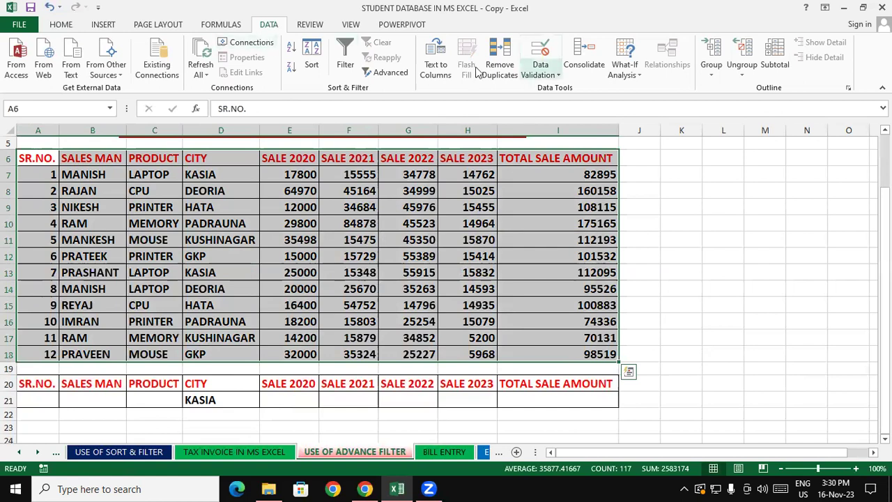
pyautogui.click(387, 73)
pyautogui.click(620, 270)
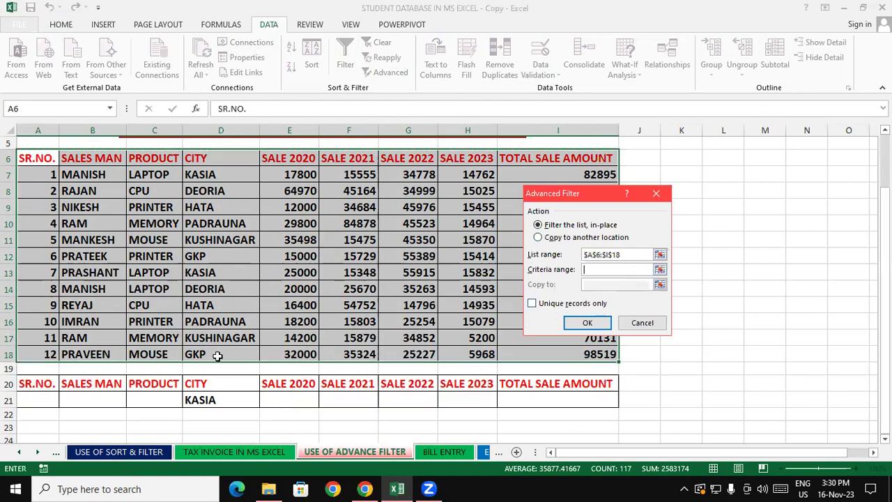
pyautogui.moveTo(30, 382)
pyautogui.mouseDown()
pyautogui.moveTo(487, 407)
pyautogui.moveTo(566, 395)
pyautogui.mouseUp()
pyautogui.click(533, 303)
pyautogui.click(587, 323)
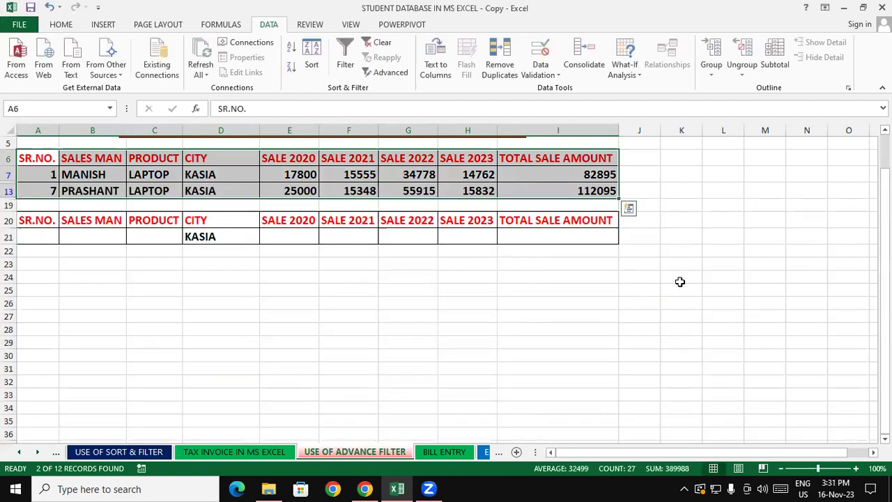
pyautogui.click(679, 282)
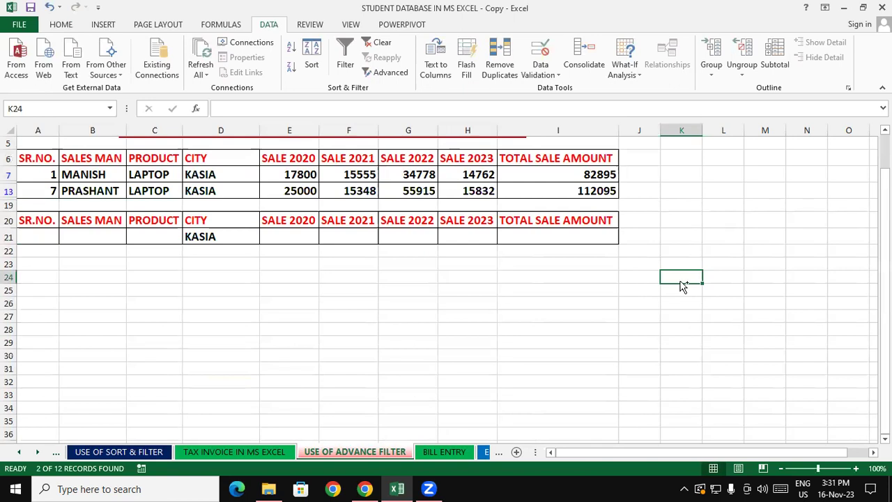
pyautogui.hotkey('alt', 'a', 'c')
pyautogui.click(728, 273)
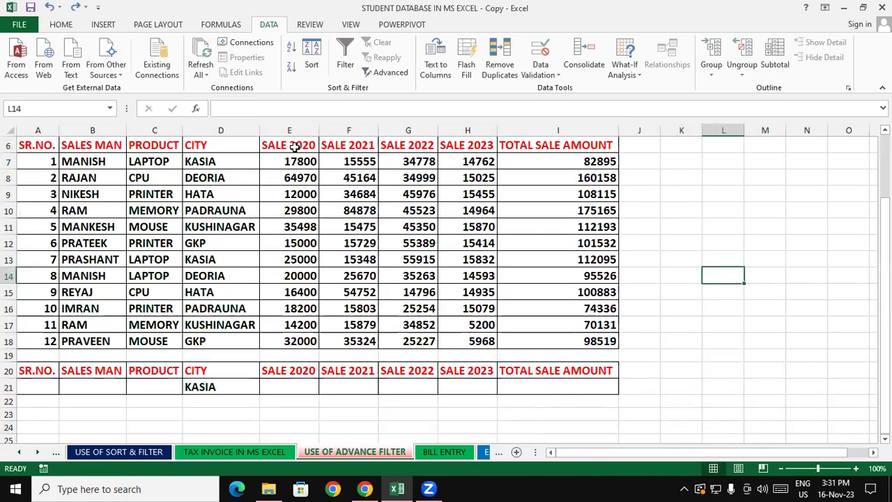
pyautogui.moveTo(295, 146); pyautogui.dragTo(303, 334)
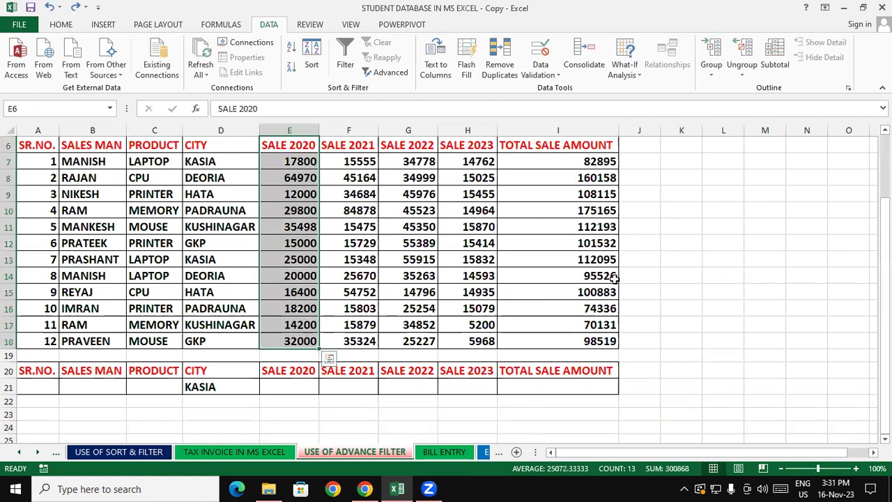
pyautogui.click(787, 253)
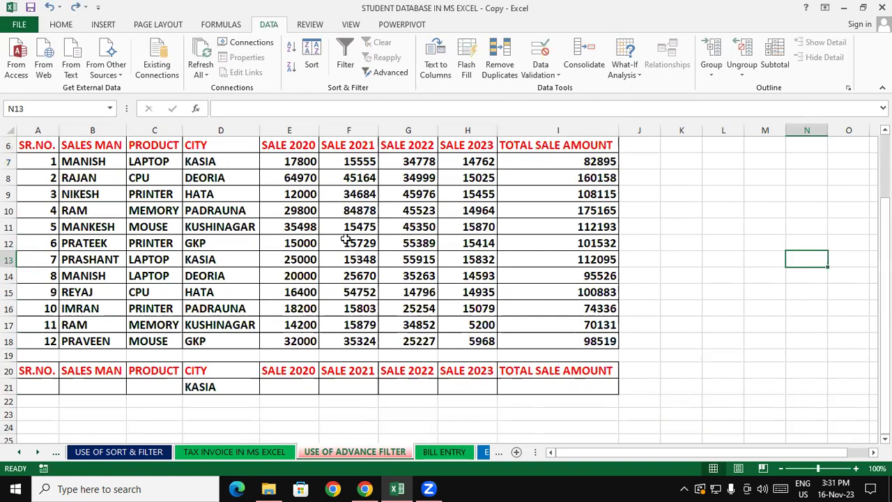
pyautogui.click(301, 177)
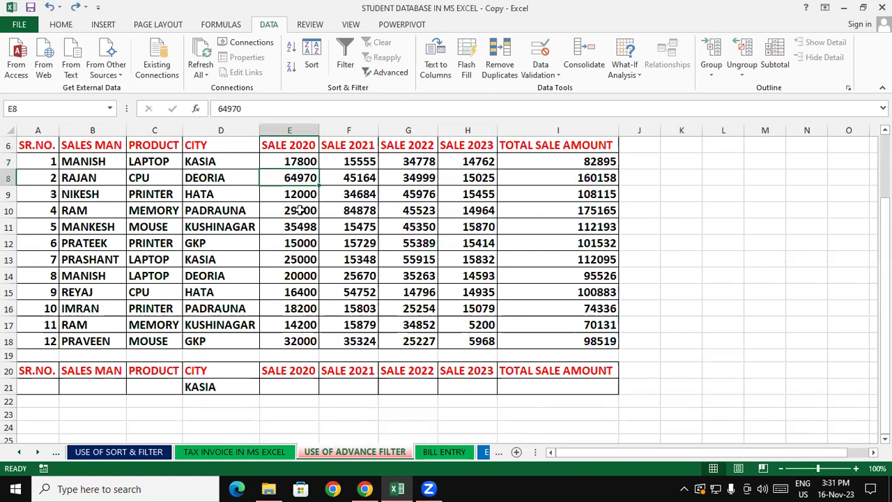
pyautogui.click(300, 210)
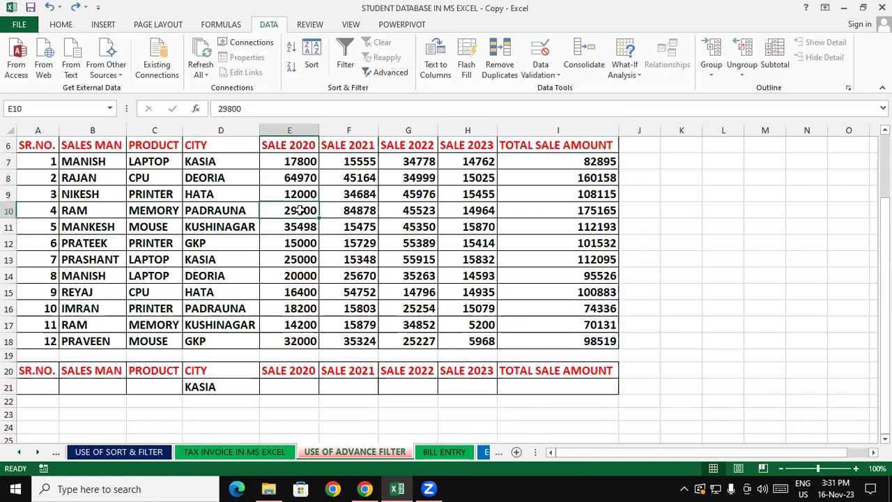
pyautogui.click(684, 207)
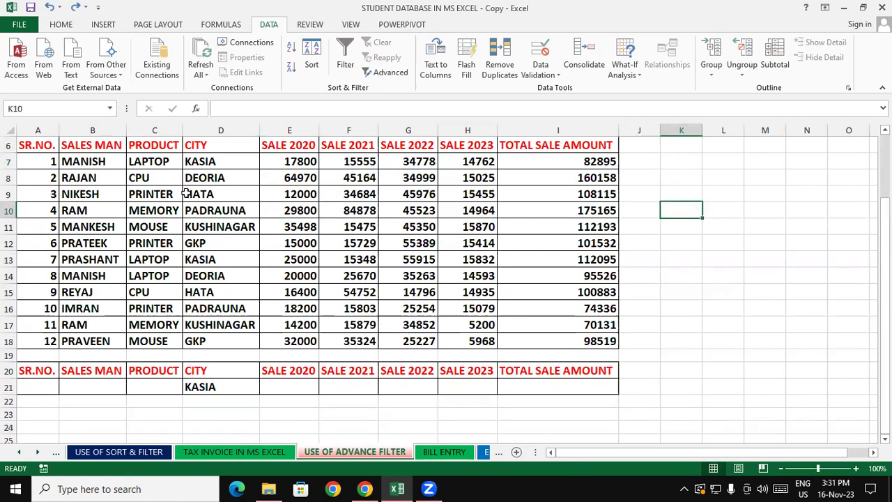
pyautogui.click(67, 177)
# - Set the font colour of the names in B8 and B10 to red
pyautogui.click(62, 25)
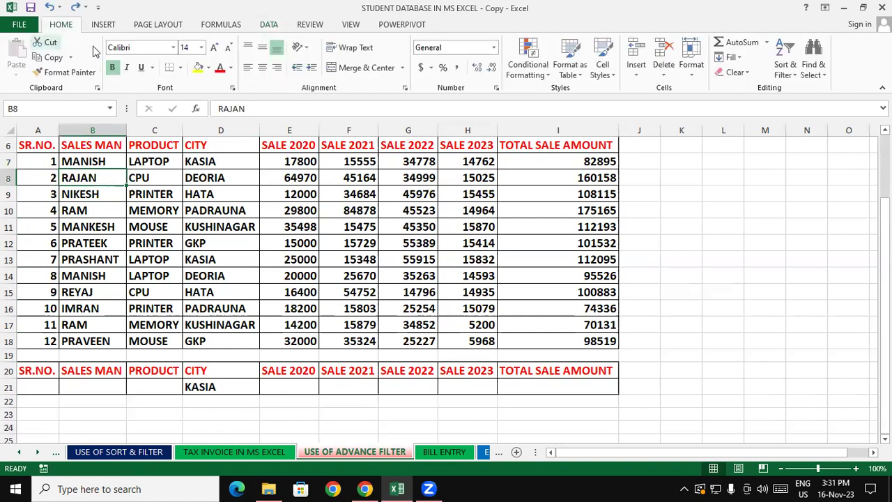
pyautogui.click(220, 68)
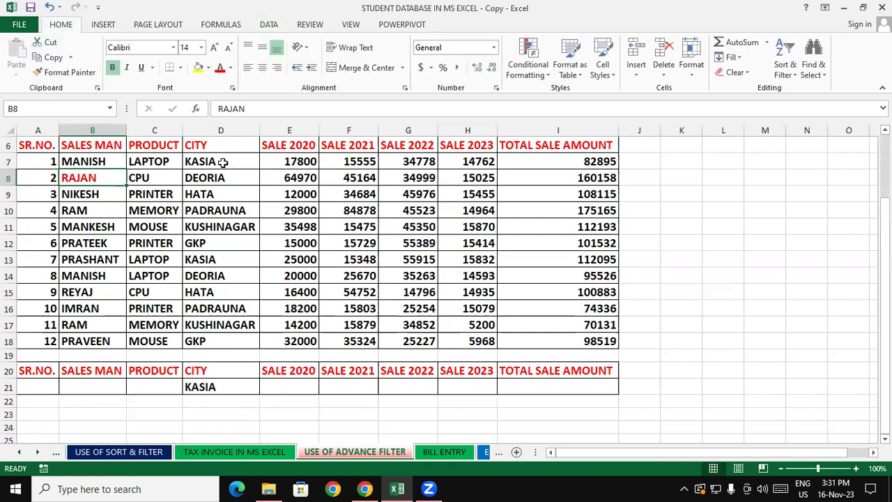
pyautogui.click(89, 211)
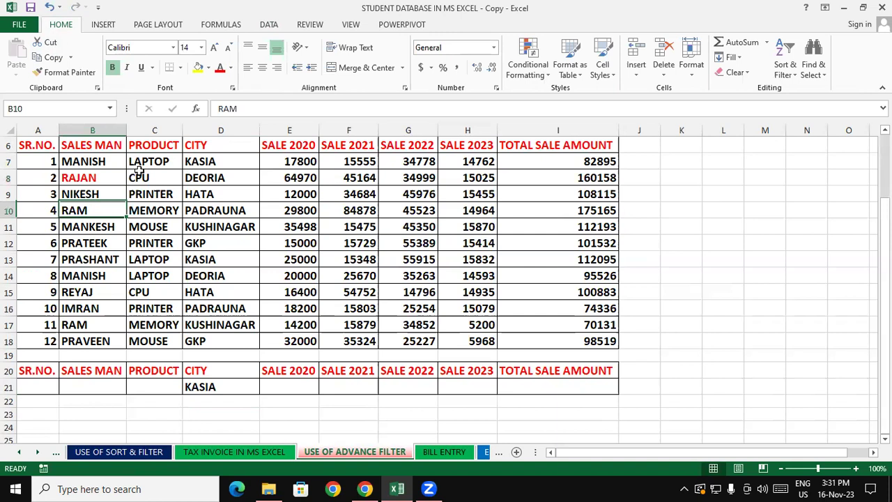
pyautogui.click(220, 68)
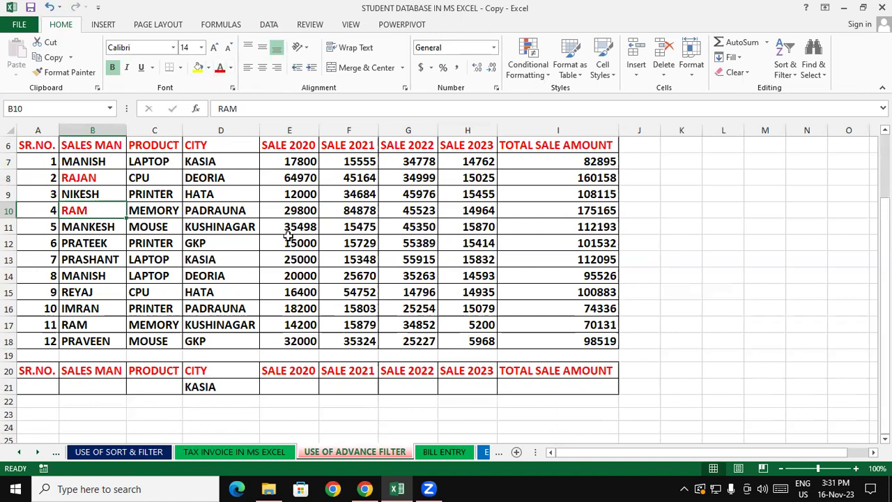
# - Use Format Painter to make the names in B11, B13 and B18 red
pyautogui.click(64, 71)
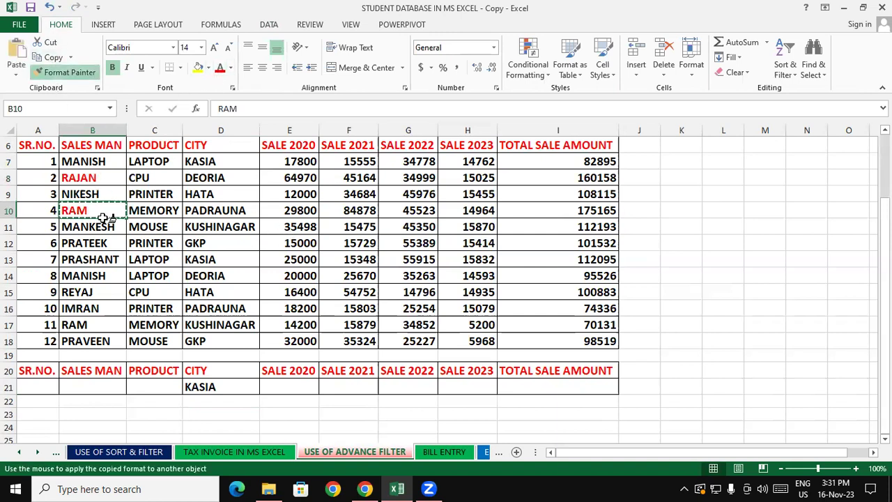
pyautogui.click(97, 226)
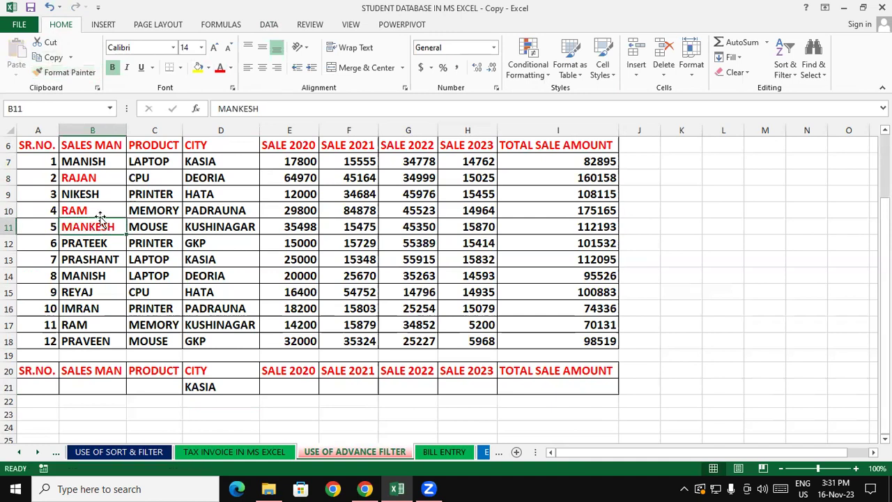
pyautogui.click(70, 72)
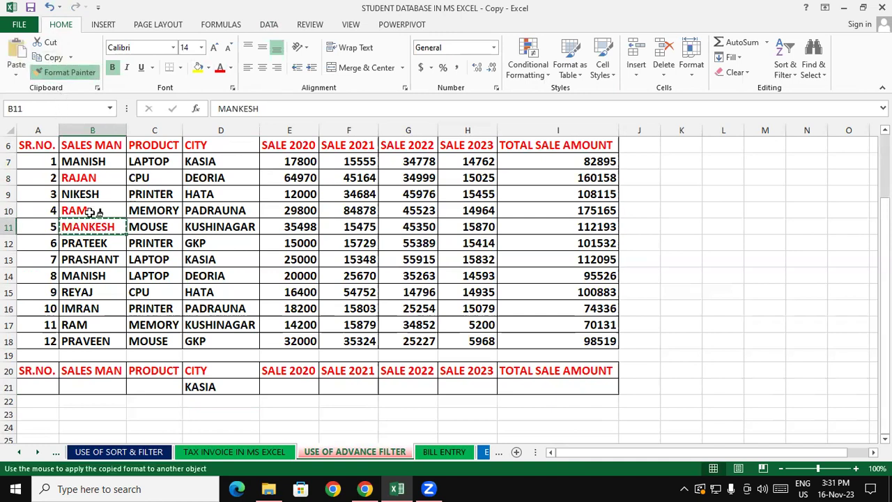
pyautogui.click(106, 260)
pyautogui.click(66, 72)
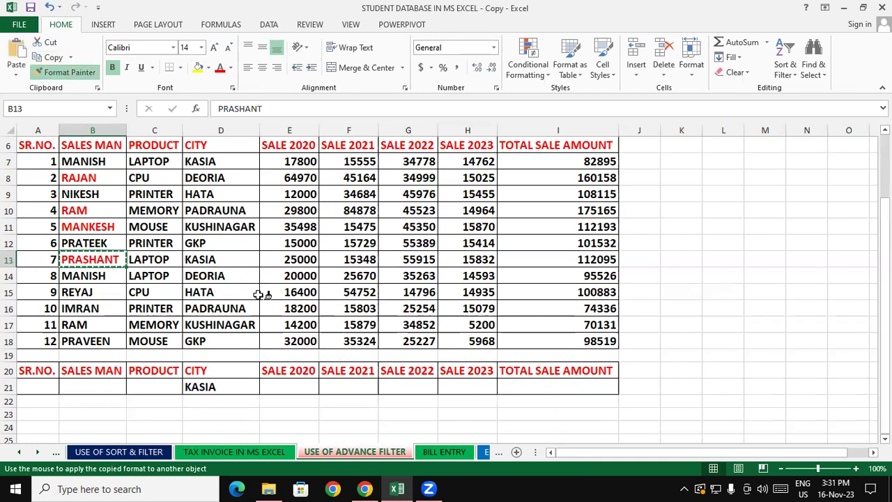
pyautogui.click(88, 342)
# - Check the five red names in B8, B10, B11, B13 and B18, then select D21
pyautogui.click(683, 293)
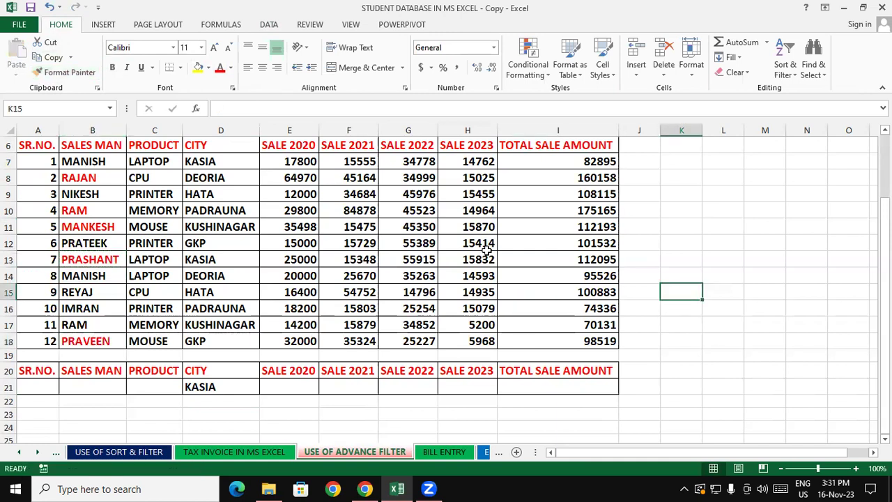
pyautogui.click(89, 179)
pyautogui.click(89, 211)
pyautogui.click(95, 227)
pyautogui.click(100, 259)
pyautogui.click(102, 339)
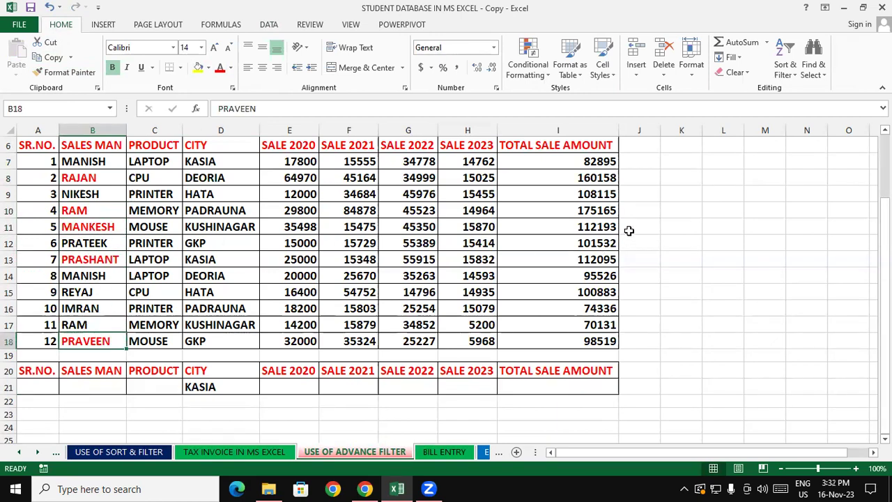
pyautogui.click(658, 222)
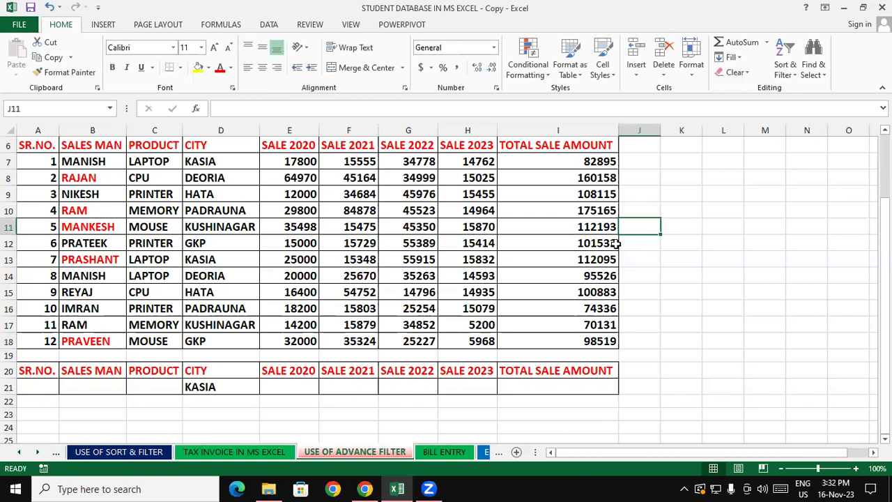
pyautogui.click(209, 388)
# - Replace the KASIA criterion in D21 with >20000 in E21, then select the sales table A6:I18
pyautogui.press('Delete')
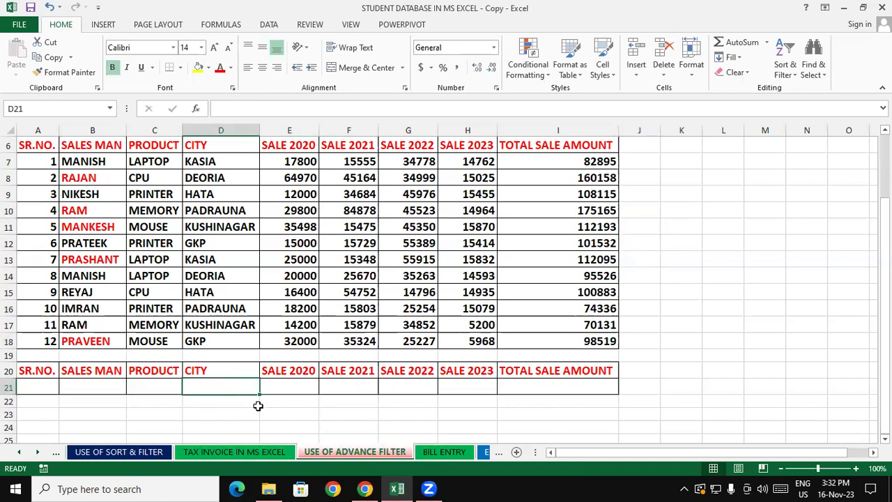
pyautogui.click(255, 404)
pyautogui.click(299, 384)
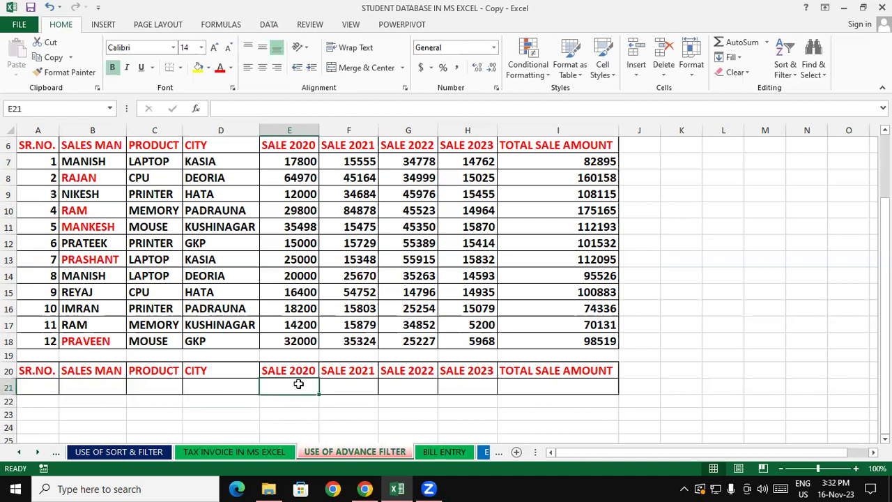
pyautogui.write('=')
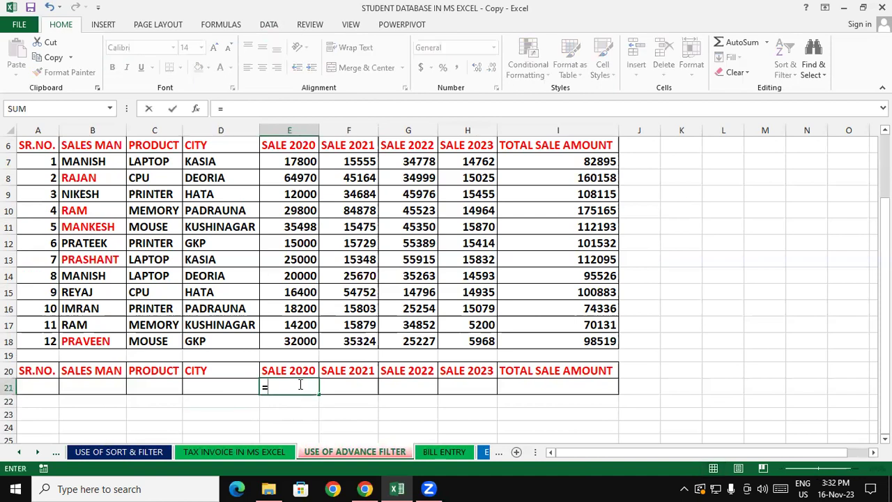
pyautogui.write('">')
pyautogui.write('20000')
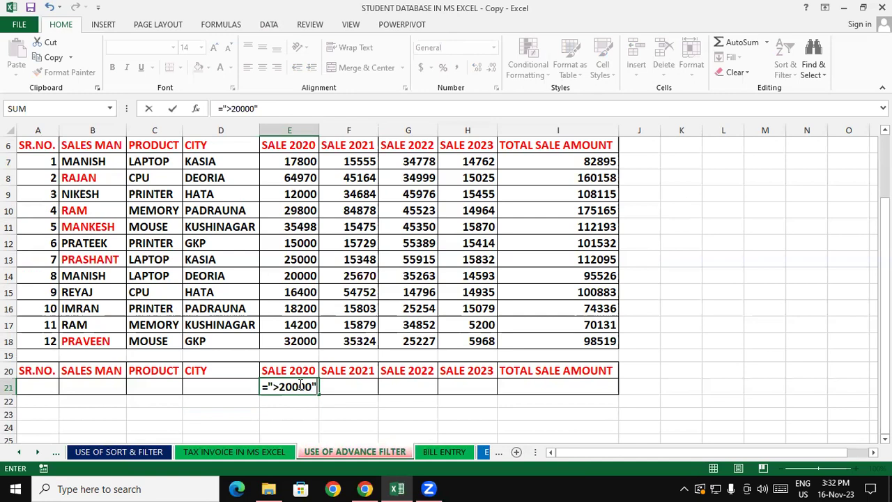
pyautogui.press('Return')
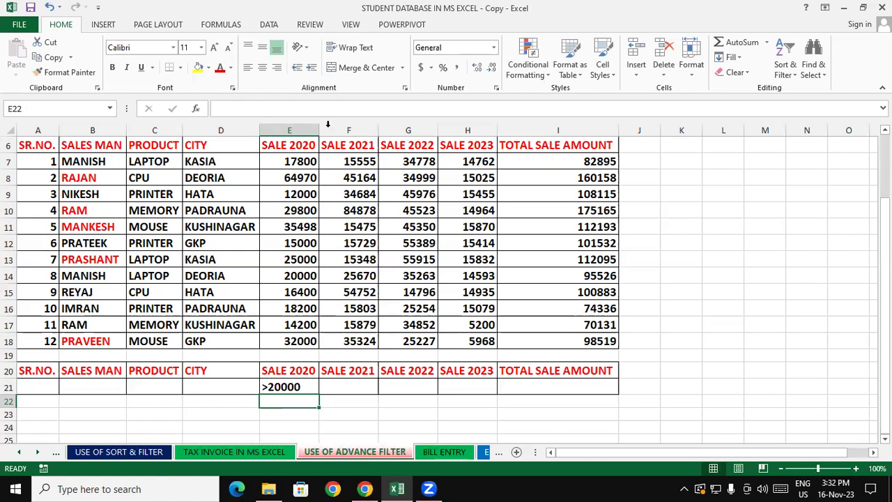
pyautogui.click(292, 277)
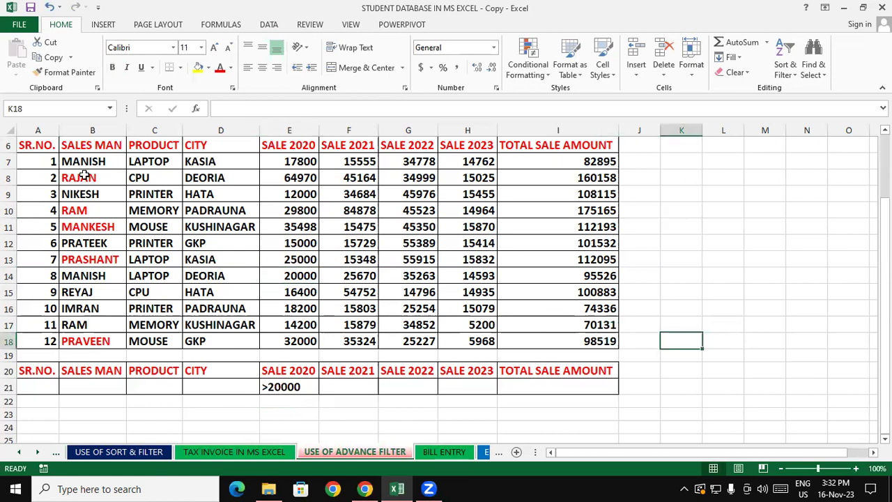
pyautogui.moveTo(39, 143)
pyautogui.mouseDown()
pyautogui.moveTo(106, 201)
pyautogui.moveTo(550, 341)
pyautogui.mouseUp()
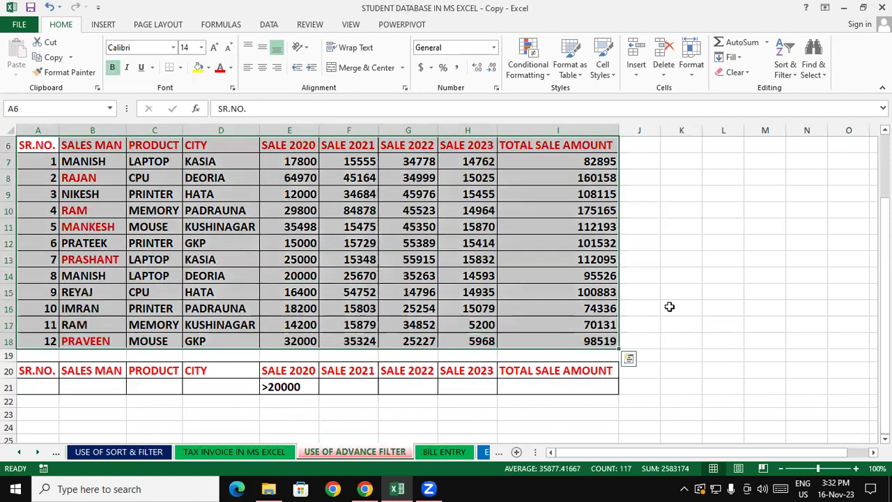
pyautogui.click(272, 25)
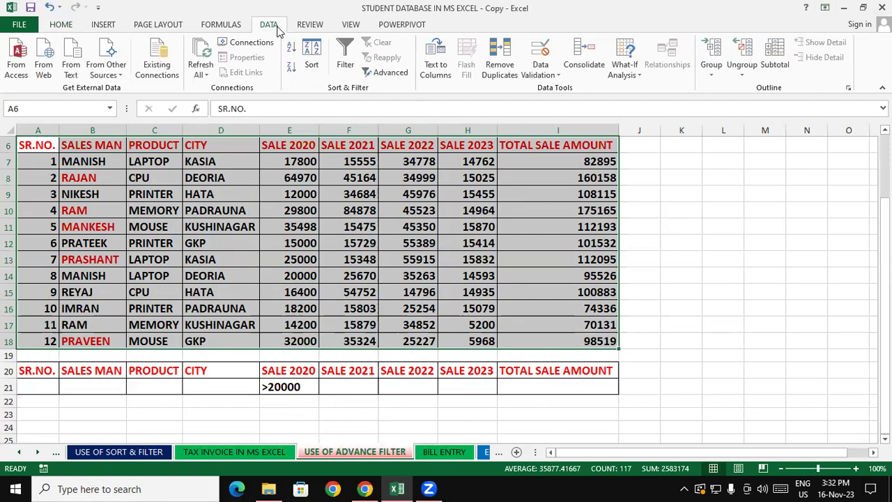
pyautogui.click(383, 72)
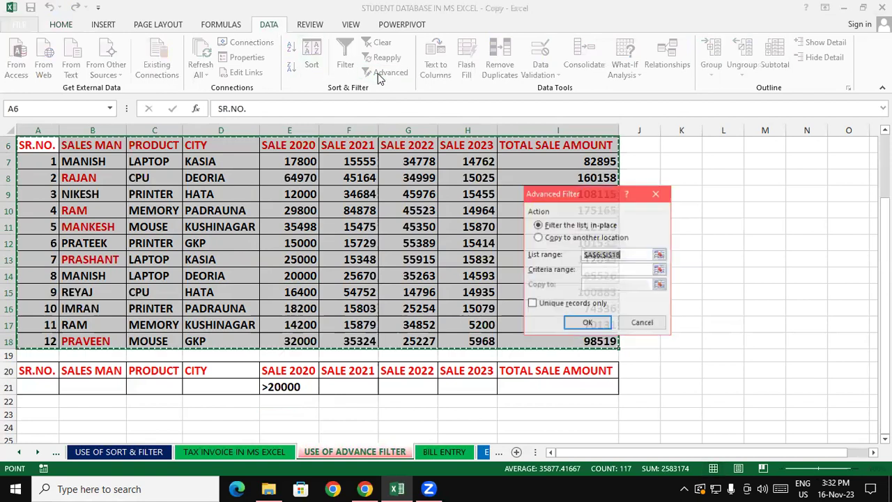
pyautogui.click(607, 270)
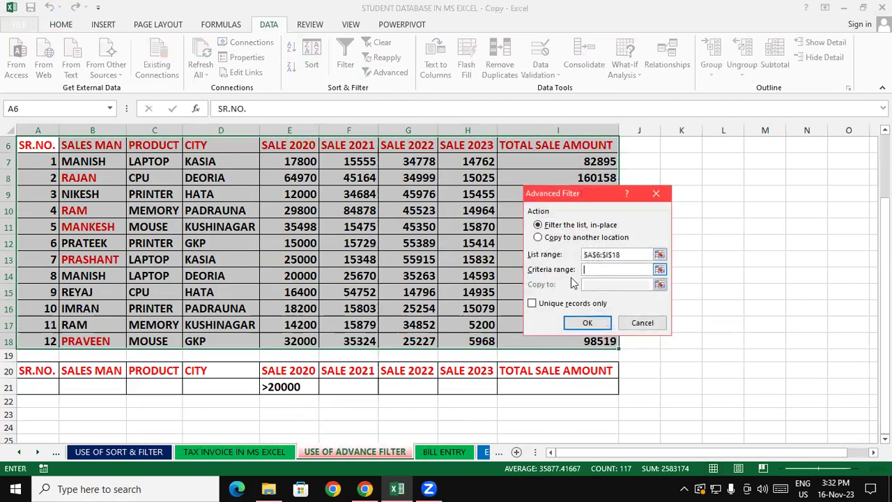
pyautogui.moveTo(36, 370)
pyautogui.mouseDown()
pyautogui.moveTo(335, 403)
pyautogui.moveTo(568, 387)
pyautogui.mouseUp()
pyautogui.click(533, 303)
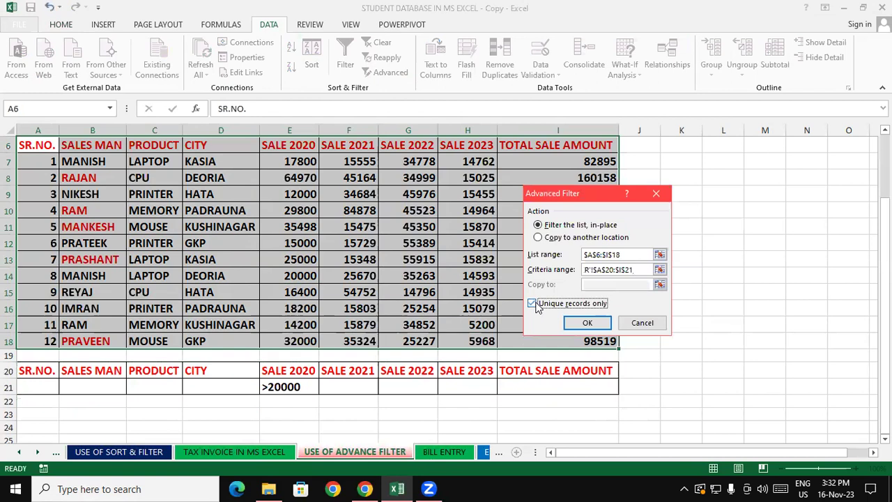
pyautogui.click(588, 323)
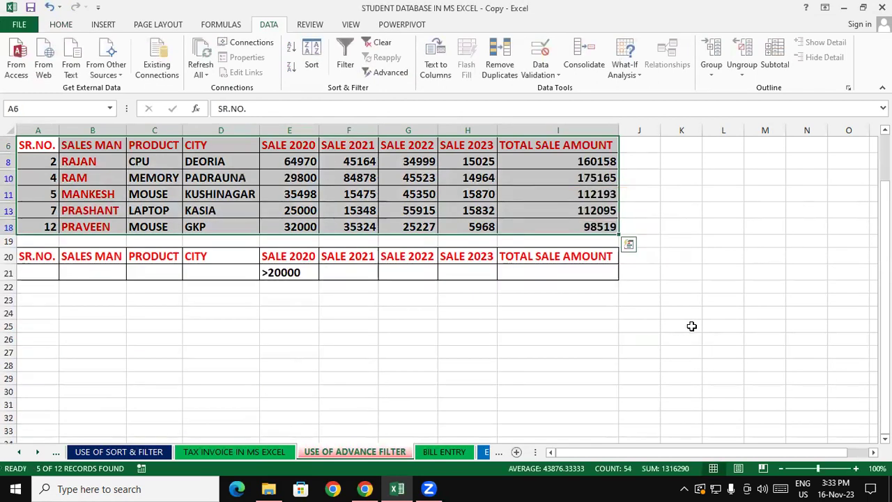
pyautogui.click(691, 326)
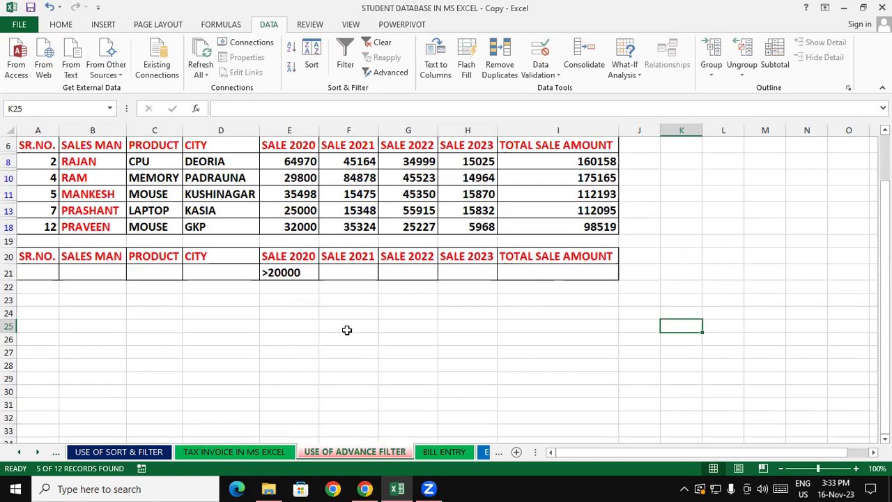
pyautogui.moveTo(94, 162); pyautogui.dragTo(108, 221)
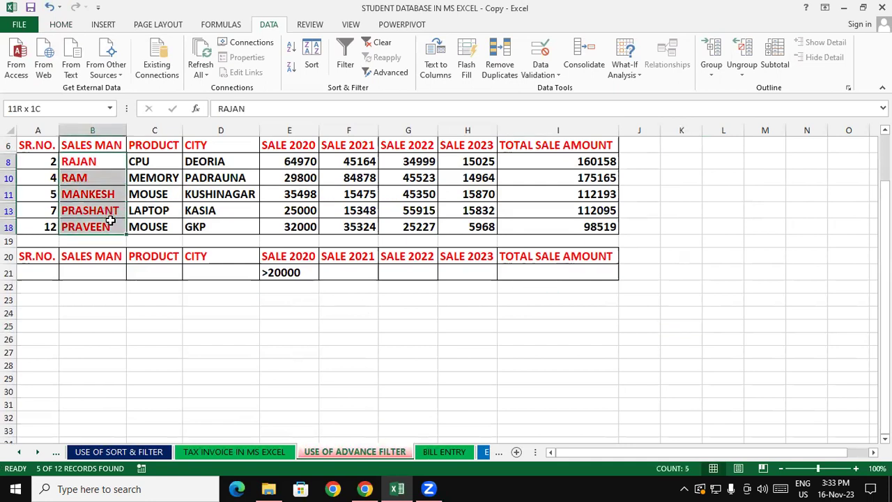
pyautogui.click(404, 367)
pyautogui.moveTo(305, 161); pyautogui.dragTo(300, 226)
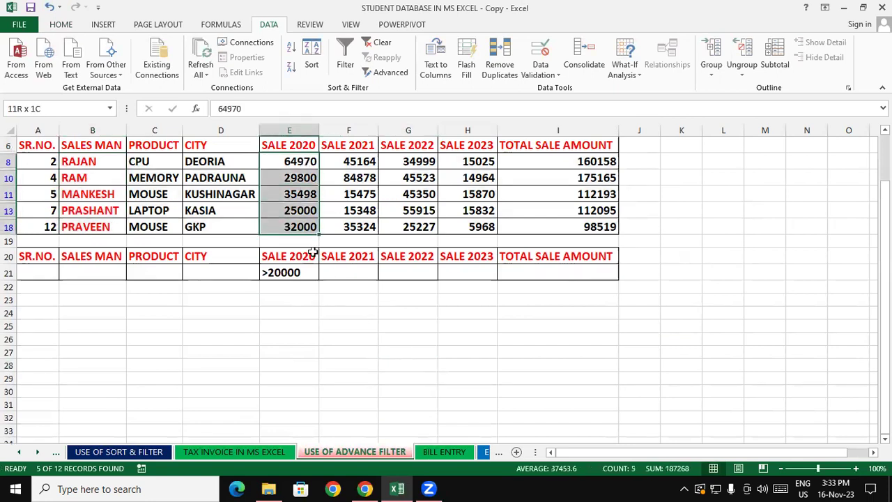
pyautogui.click(350, 323)
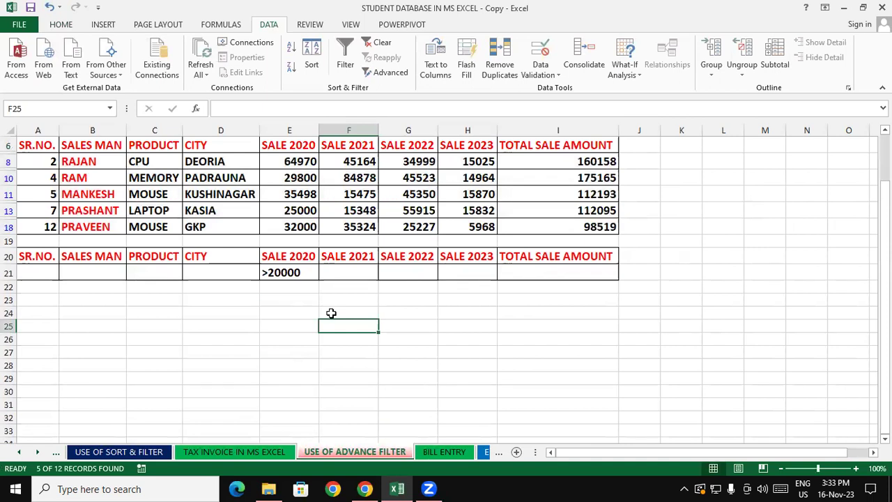
# - Undo the >20000 filter to show all 12 sales rows and review the TOTAL SALE AMOUNT column
pyautogui.hotkey('ctrl', 'z')
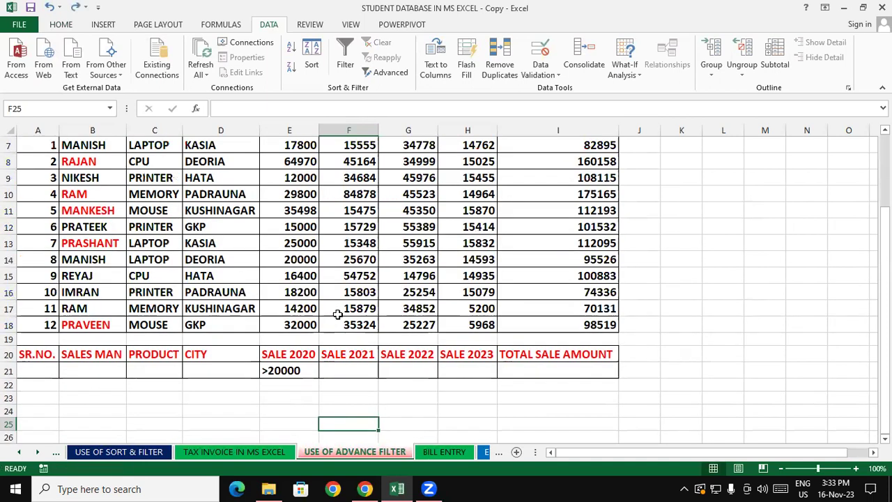
pyautogui.click(681, 308)
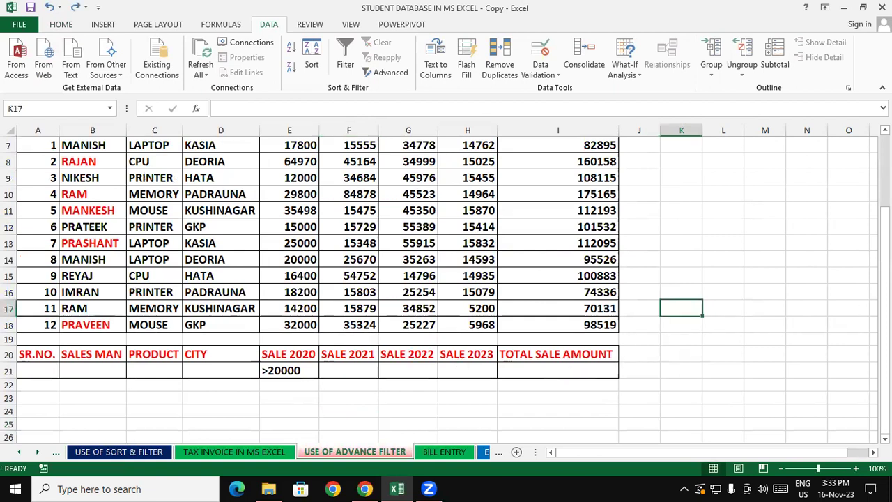
pyautogui.scroll(1, 652, 171)
pyautogui.moveTo(575, 144)
pyautogui.mouseDown()
pyautogui.moveTo(596, 225)
pyautogui.moveTo(597, 341)
pyautogui.mouseUp()
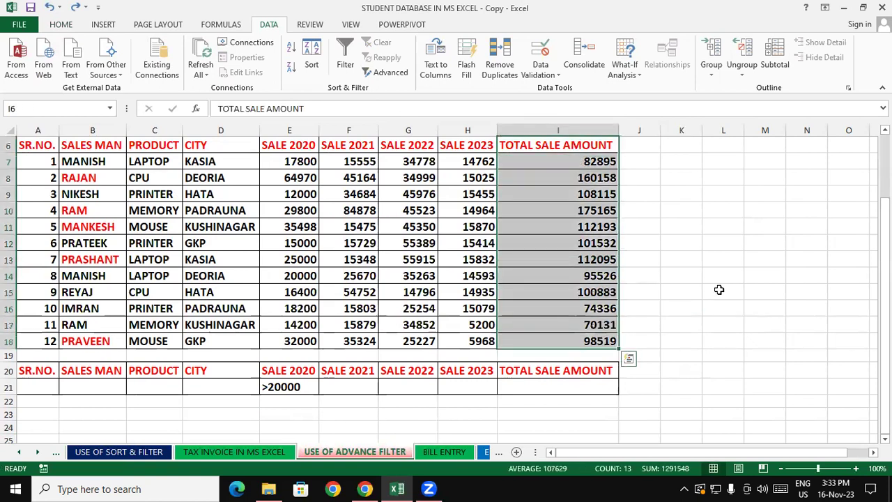
pyautogui.click(710, 257)
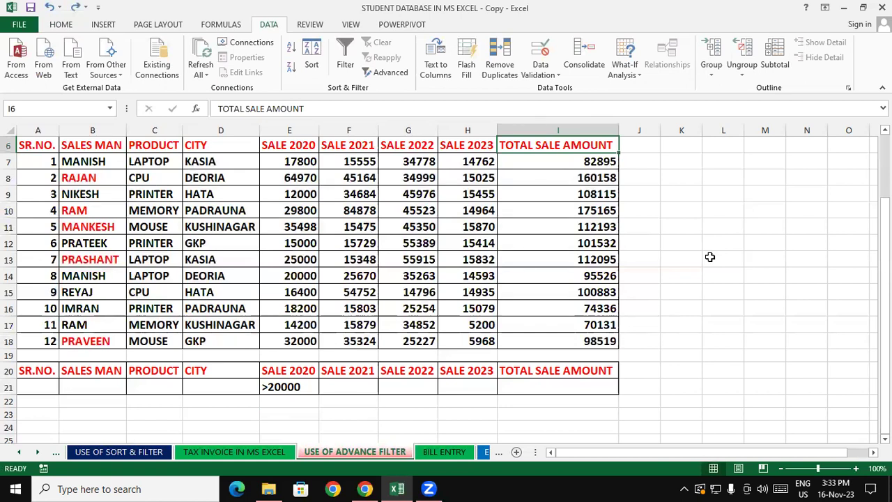
pyautogui.click(709, 257)
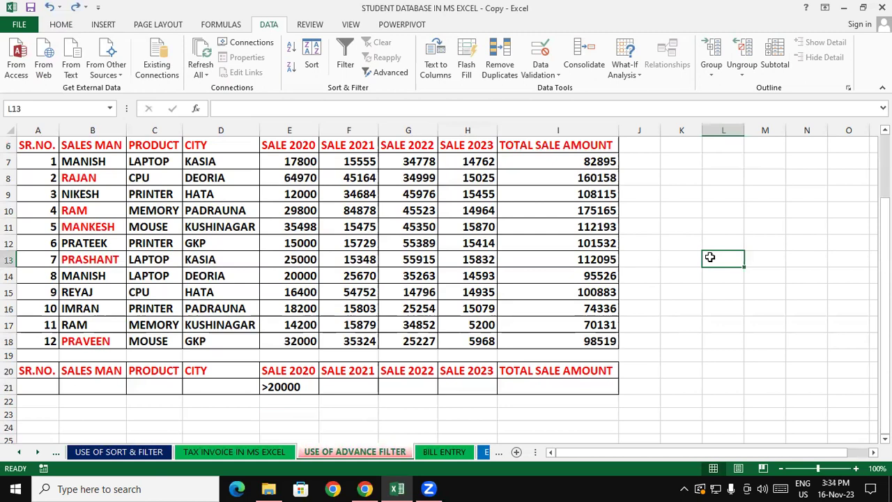
# - Delete the >20000 criterion from E21 and enter >100000 in I21 under TOTAL SALE AMOUNT
pyautogui.click(267, 383)
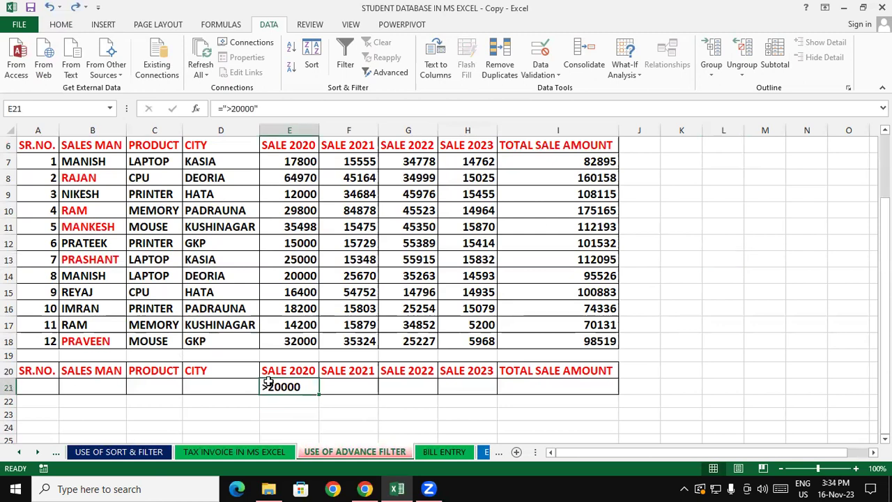
pyautogui.press('Delete')
pyautogui.click(680, 363)
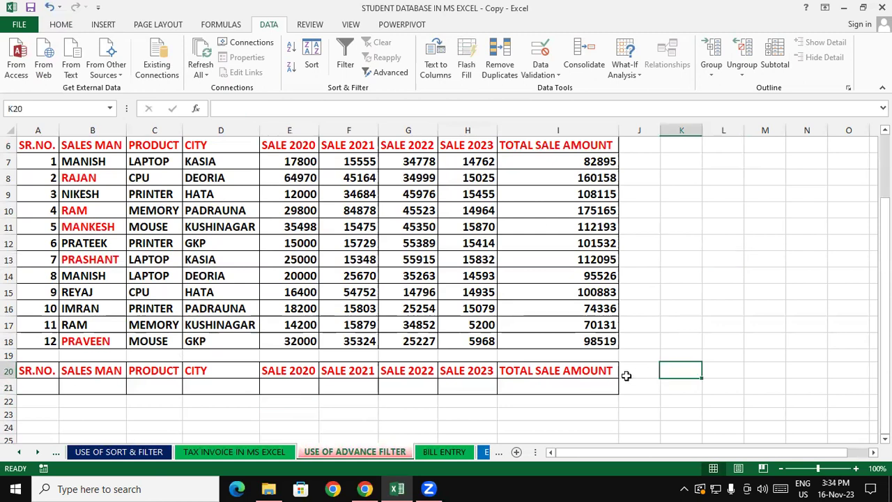
pyautogui.click(556, 388)
pyautogui.write('=')
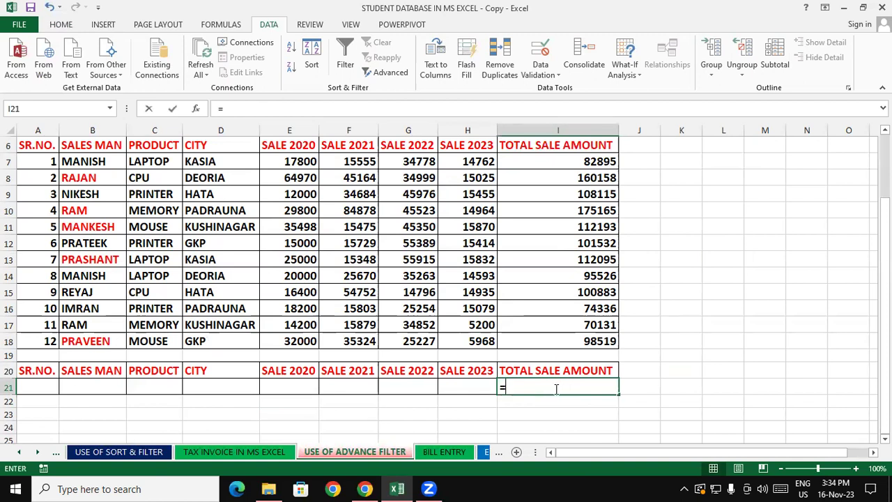
pyautogui.write('">')
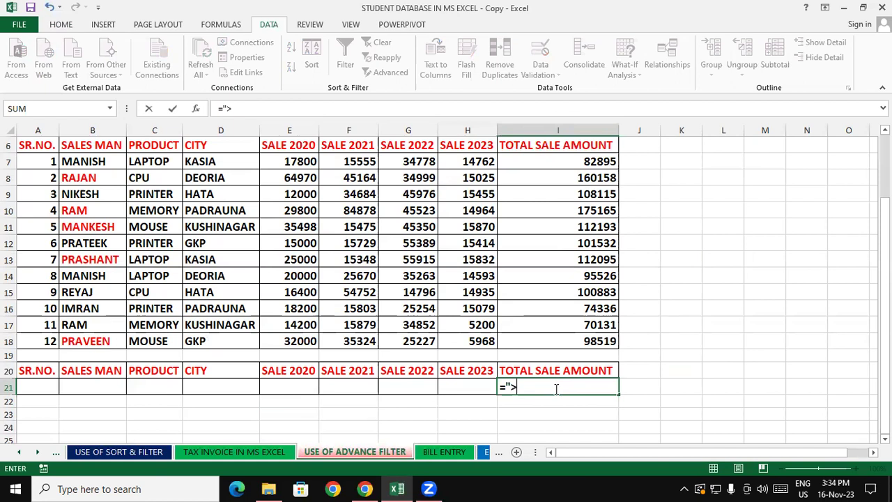
pyautogui.write('100000')
pyautogui.write('"')
pyautogui.press('Return')
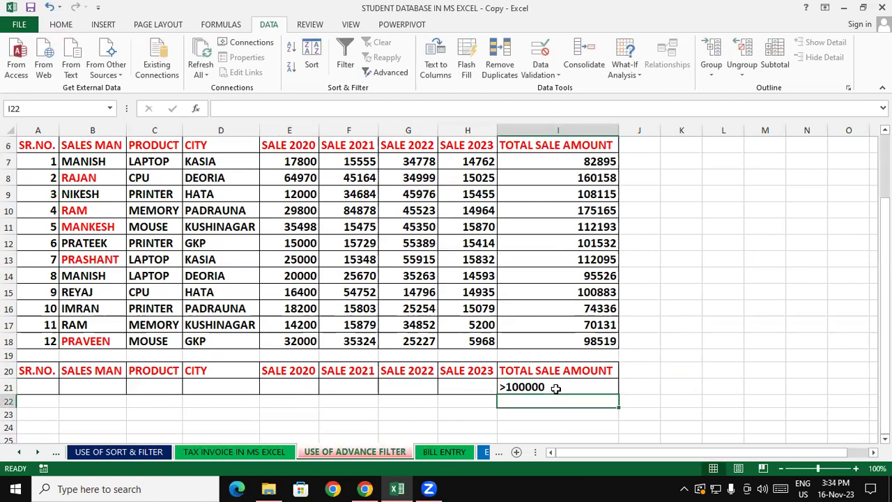
# - Review the TOTAL SALE AMOUNT values and the I12 formula, then select the table A6:I18
pyautogui.moveTo(655, 352); pyautogui.dragTo(655, 308)
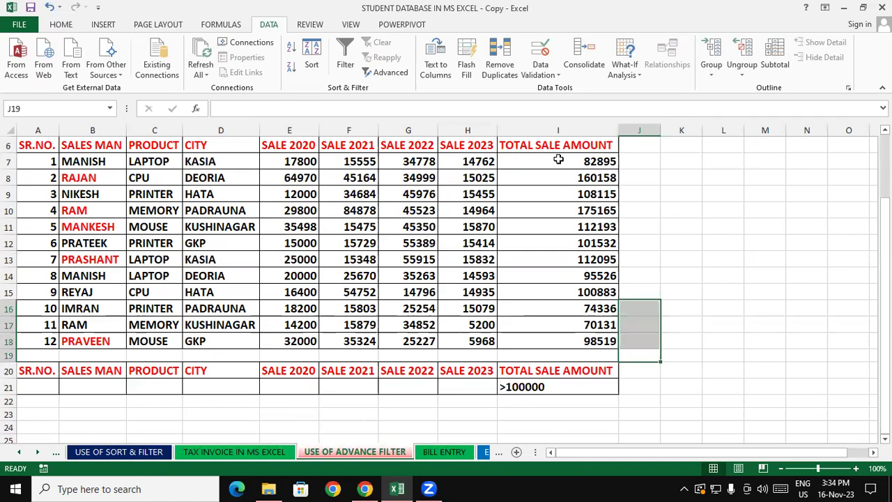
pyautogui.moveTo(559, 160); pyautogui.dragTo(577, 365)
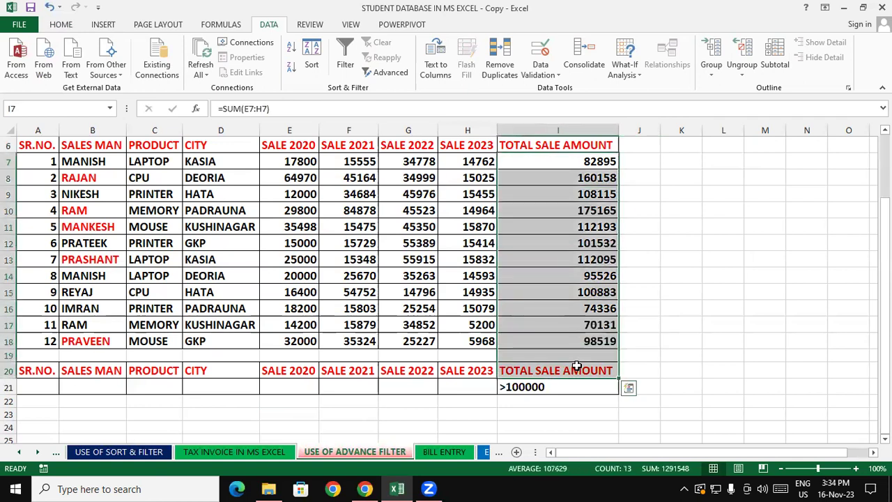
pyautogui.click(751, 325)
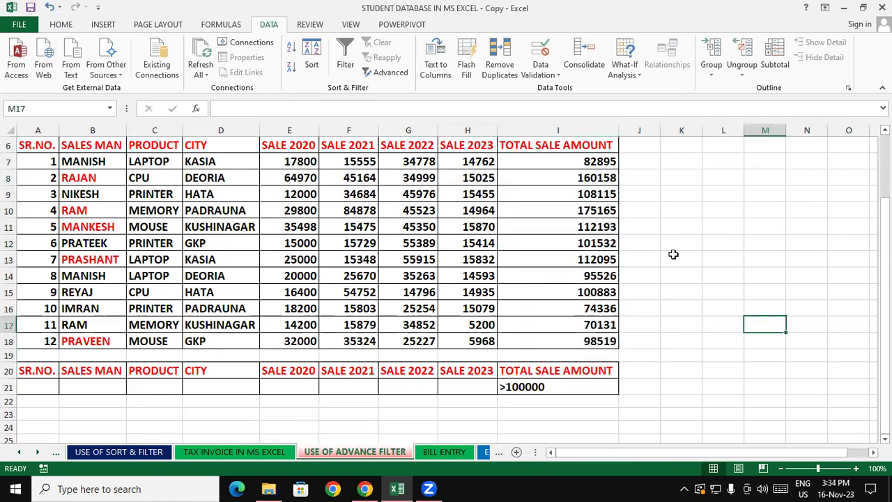
pyautogui.click(597, 239)
pyautogui.click(715, 269)
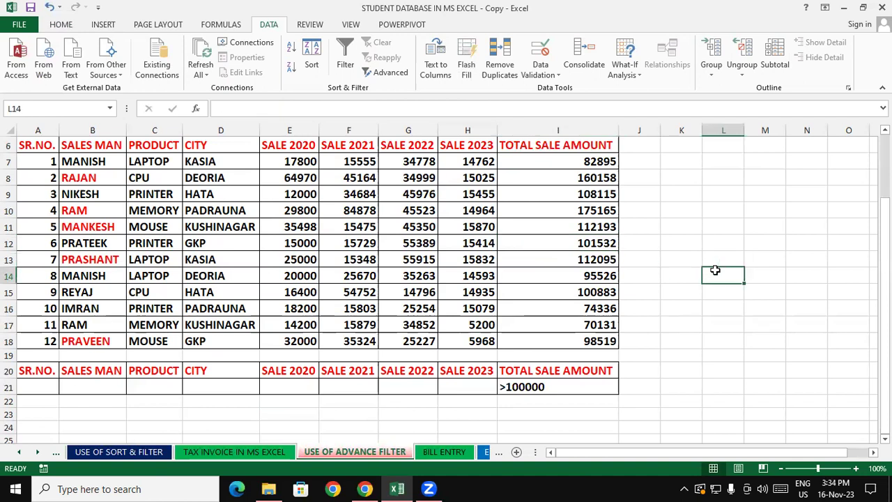
pyautogui.click(711, 312)
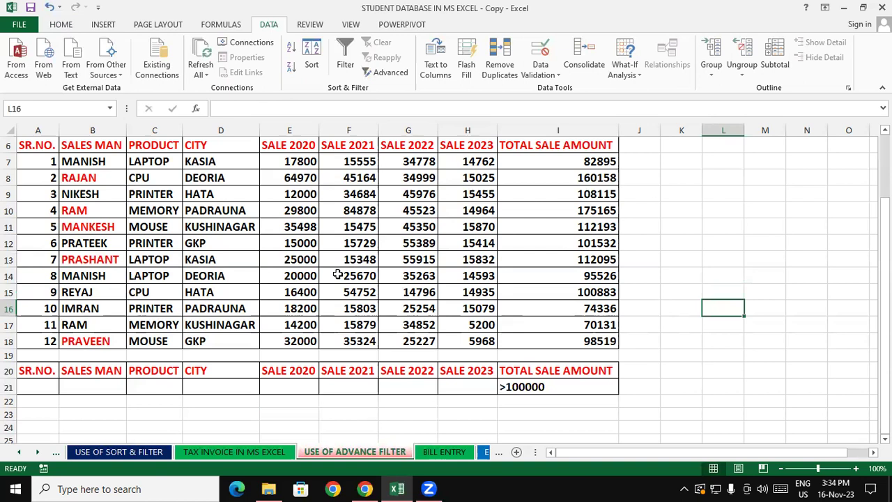
pyautogui.moveTo(44, 147)
pyautogui.mouseDown()
pyautogui.moveTo(286, 282)
pyautogui.moveTo(555, 335)
pyautogui.mouseUp()
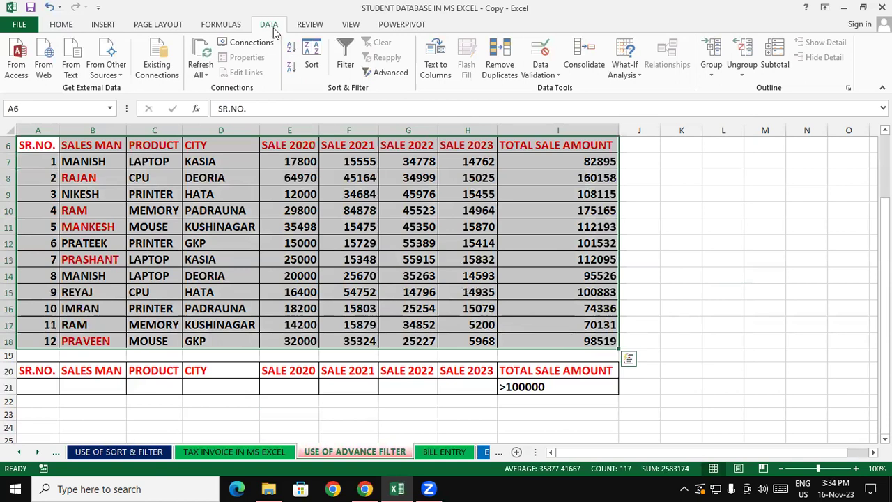
# - Apply Advanced Filter with criteria range A20:I21 and unique records only, leaving seven rows
pyautogui.click(391, 72)
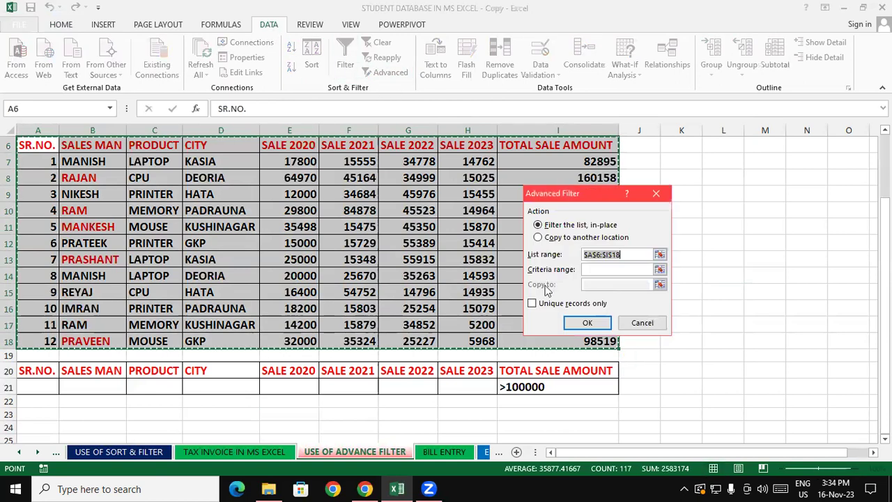
pyautogui.click(619, 270)
pyautogui.moveTo(39, 370)
pyautogui.mouseDown()
pyautogui.moveTo(393, 392)
pyautogui.moveTo(608, 391)
pyautogui.mouseUp()
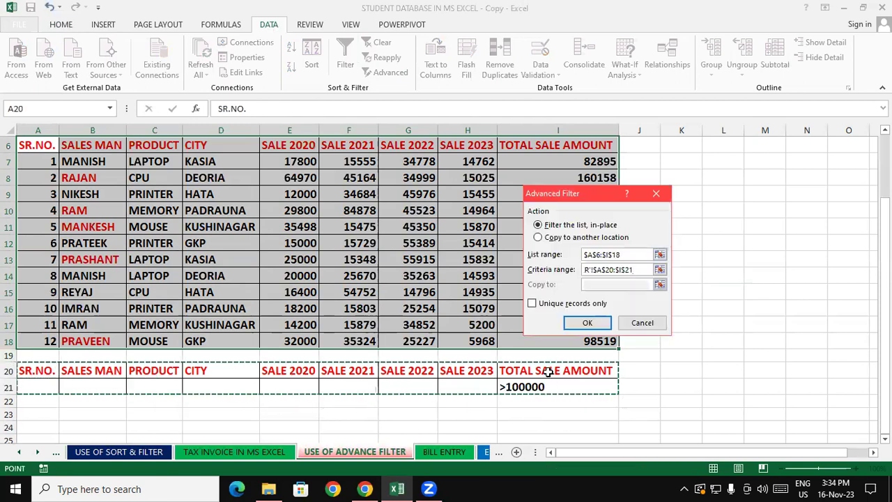
pyautogui.click(563, 304)
pyautogui.click(589, 324)
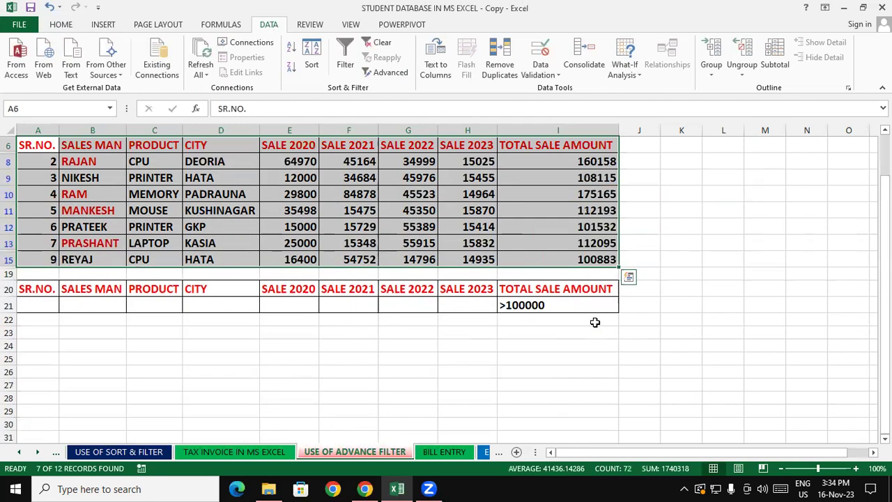
pyautogui.click(676, 344)
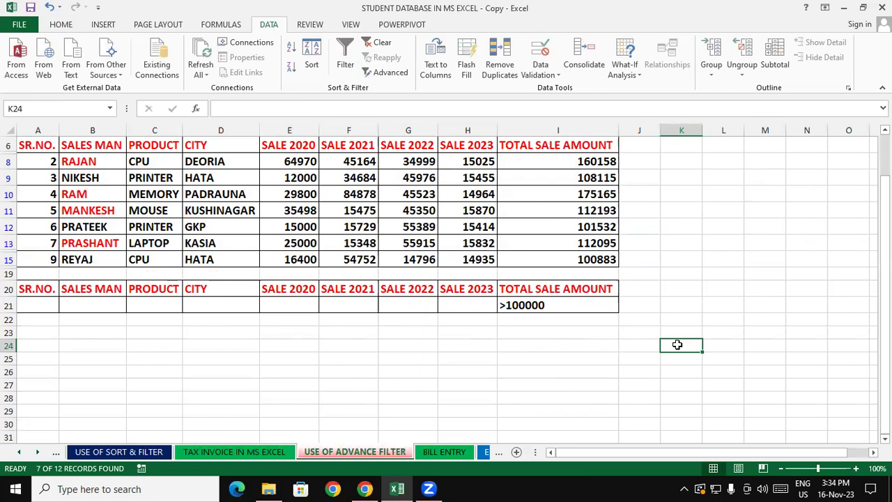
# - Clear the >100000 filter with Alt+A+C, restoring all 12 rows, and review the SALES MAN names
pyautogui.hotkey('alt', 'a', 'c')
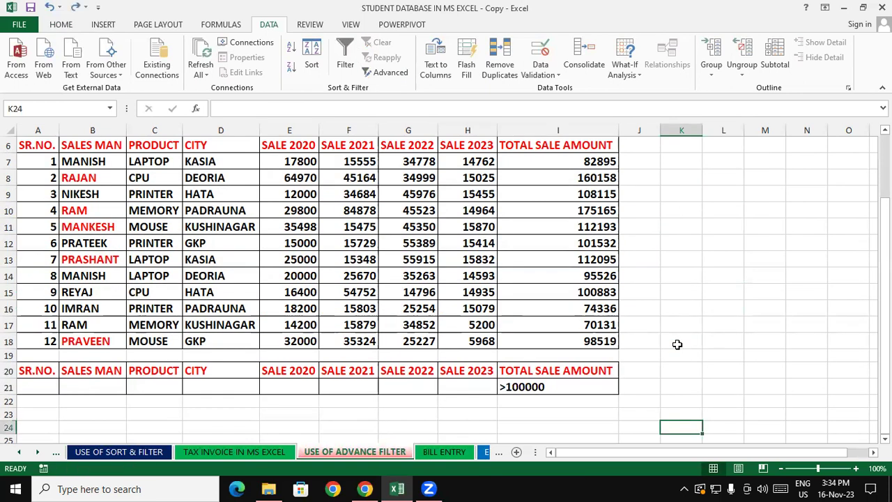
pyautogui.click(677, 345)
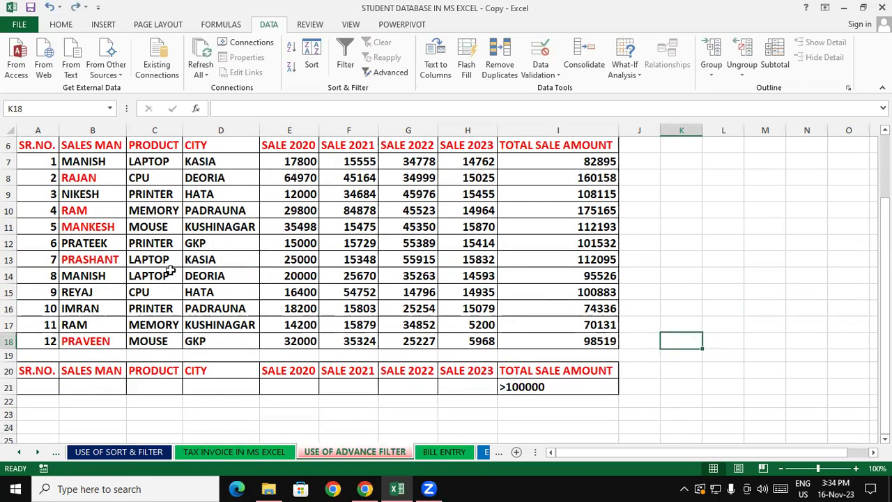
pyautogui.moveTo(98, 161); pyautogui.dragTo(97, 341)
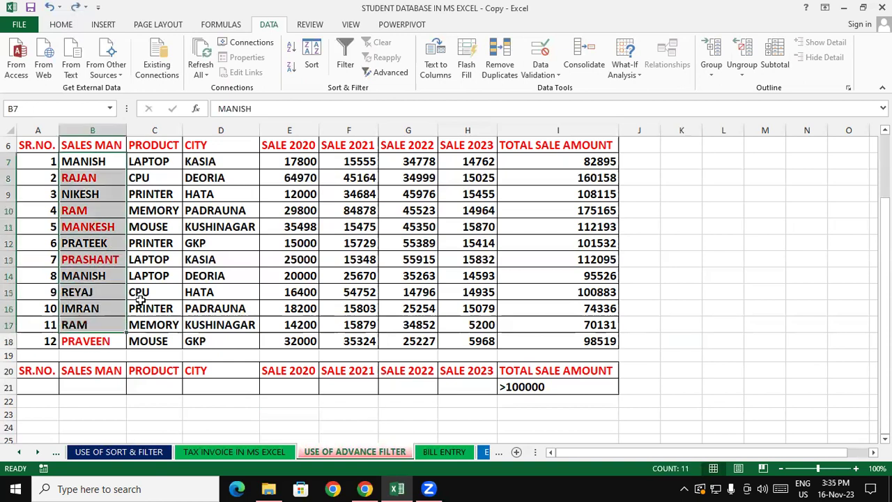
pyautogui.click(334, 292)
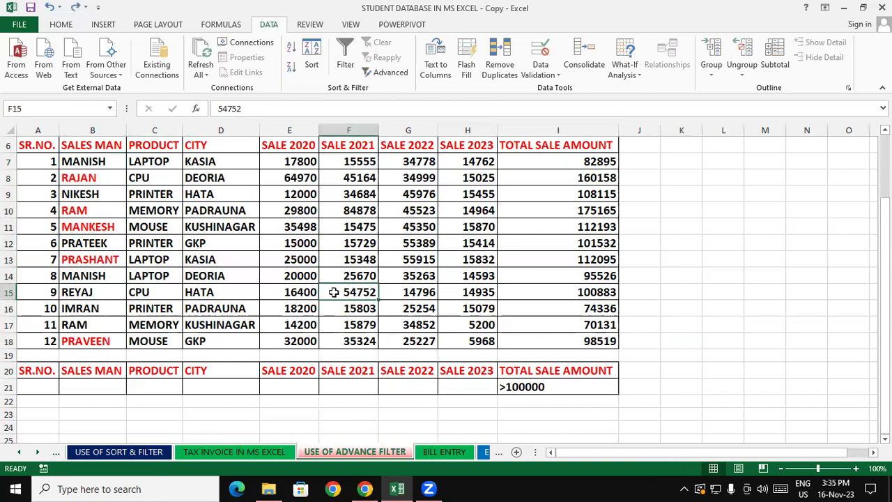